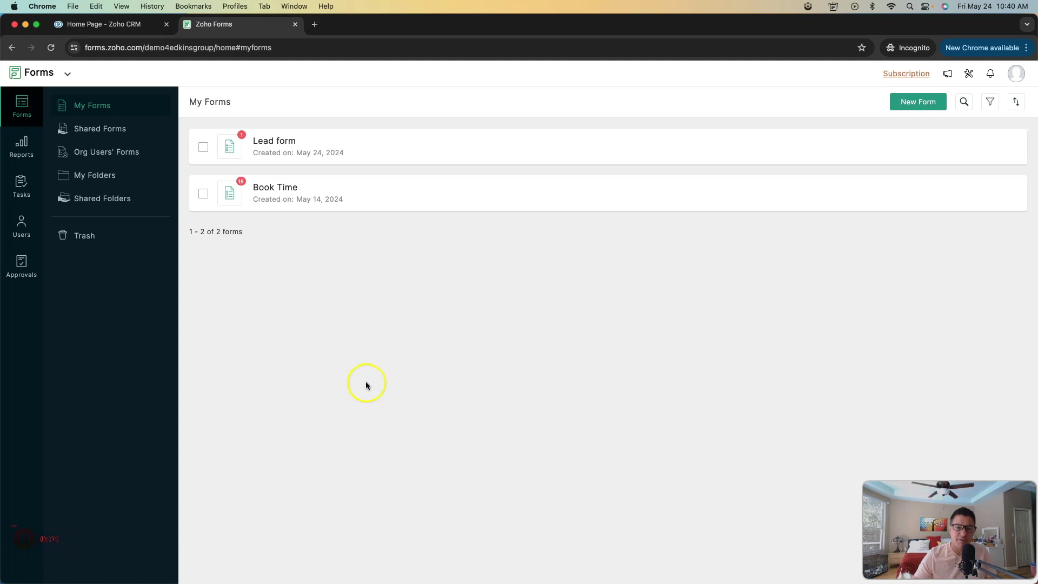
mouse_move(349, 194)
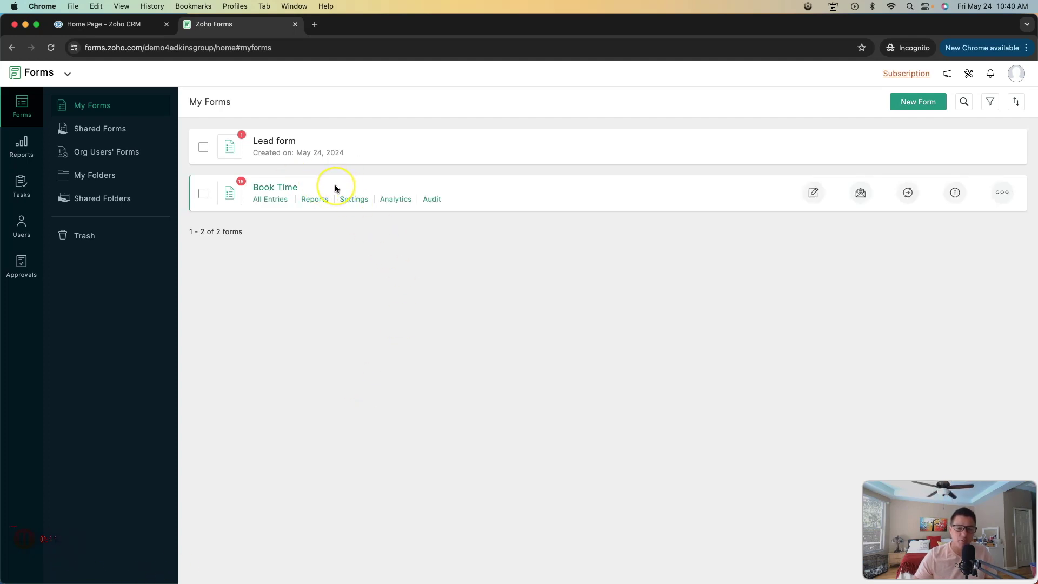
mouse_move(274, 145)
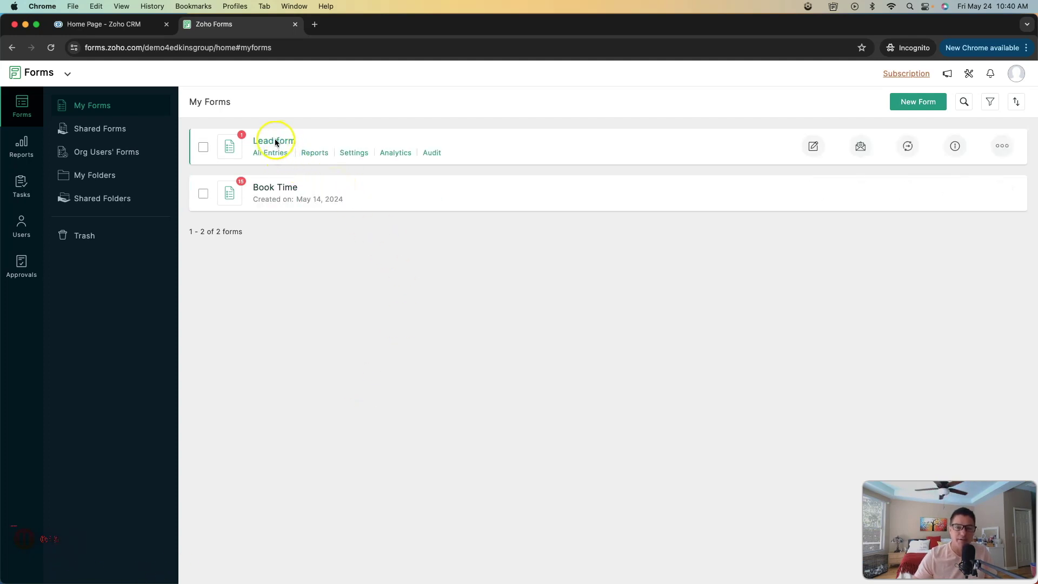
left_click(814, 146)
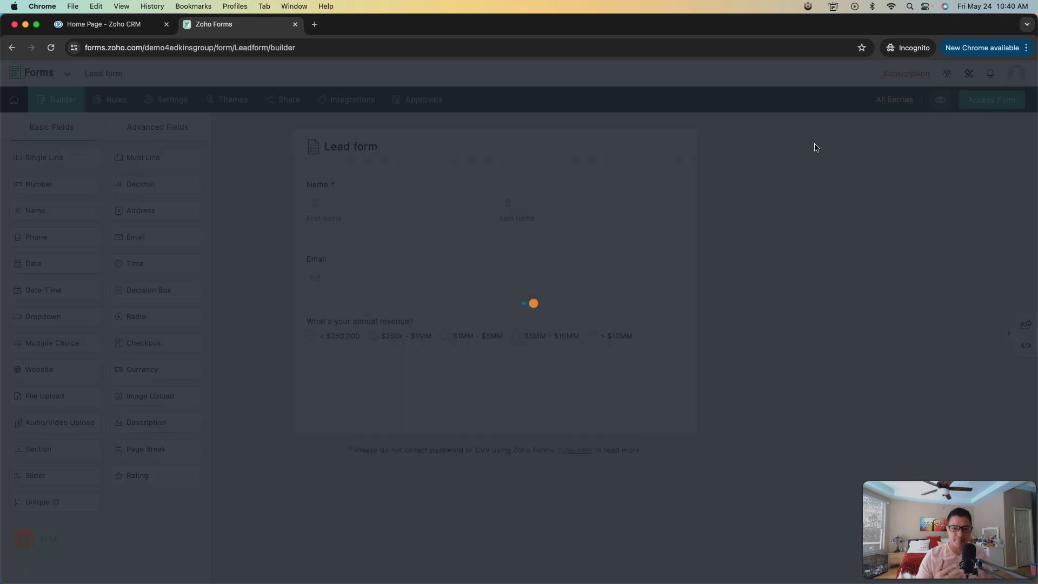
scroll(299, 248, "left", 5)
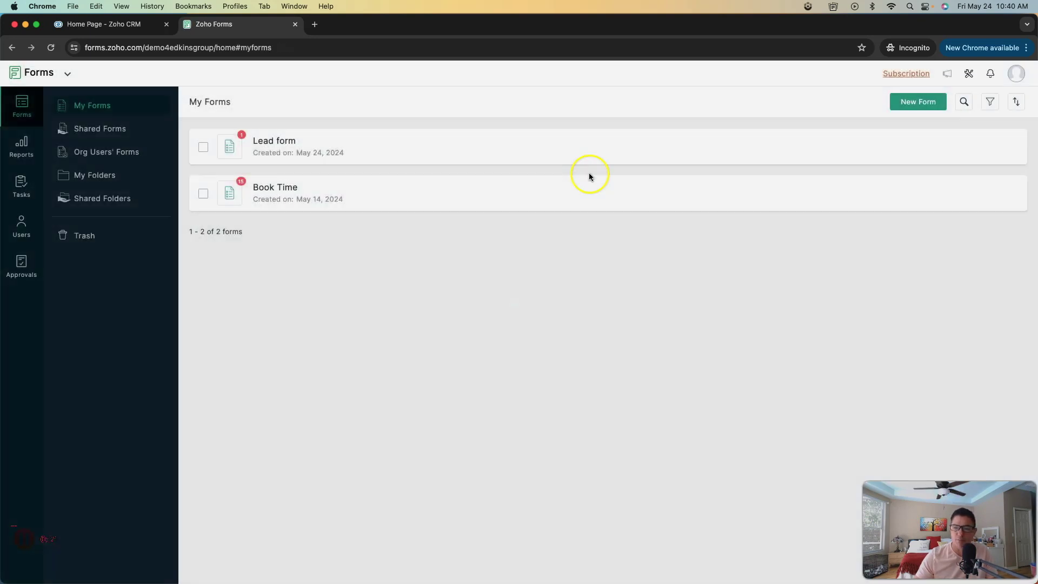
left_click(919, 101)
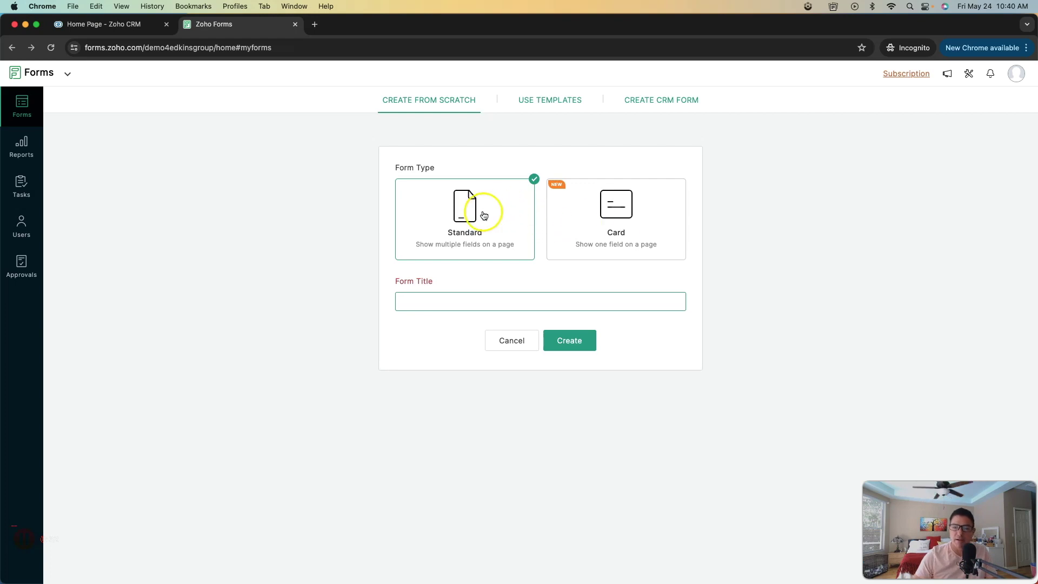
left_click(505, 339)
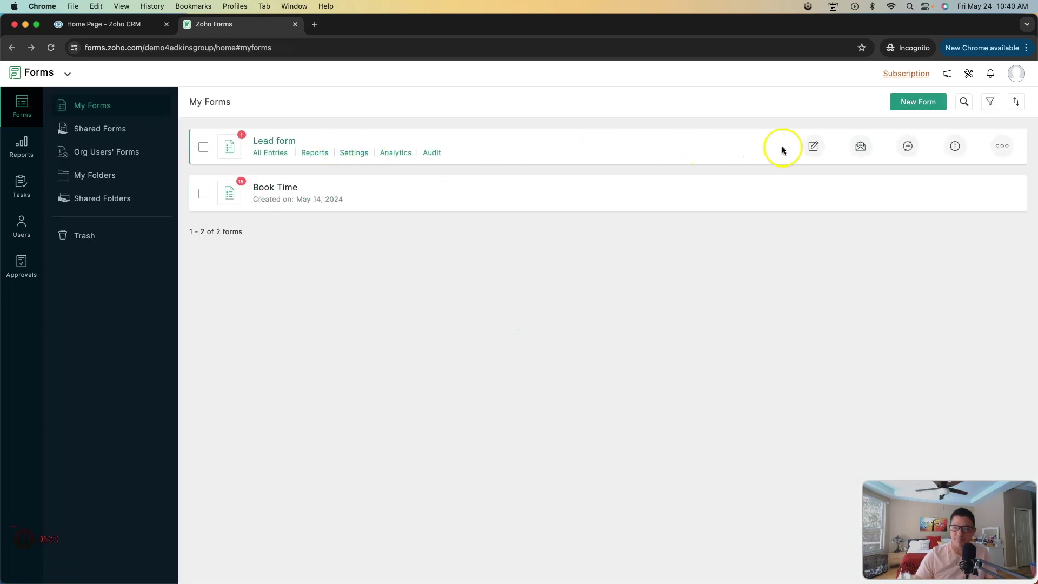
Open the Lead form in the form builder and go to its annual revenue question
left_click(813, 147)
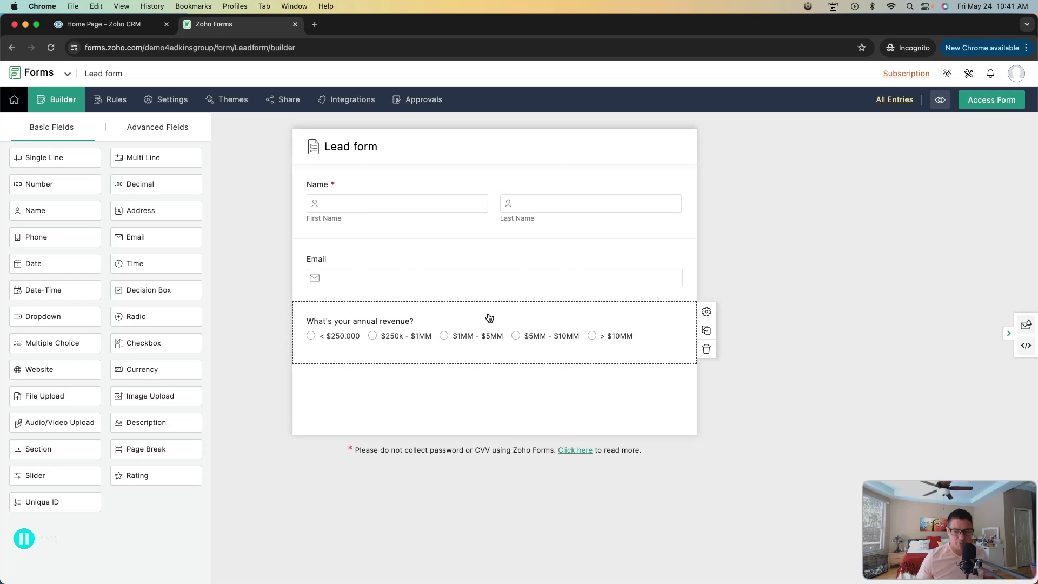
left_click(609, 322)
left_click(649, 323)
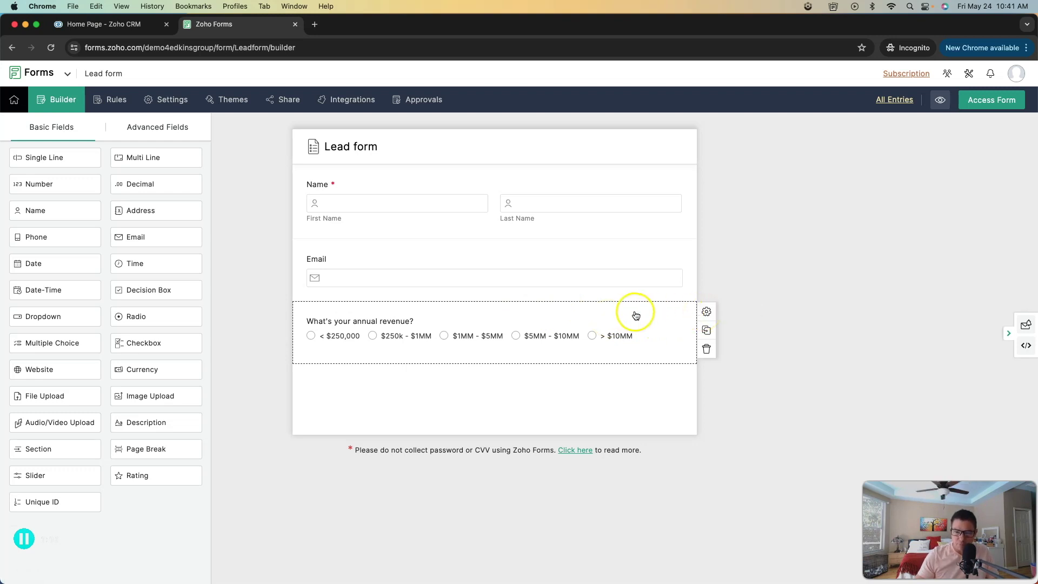
Review the numeric values assigned to the annual revenue question's choices, then close its properties without changing anything
left_click(705, 313)
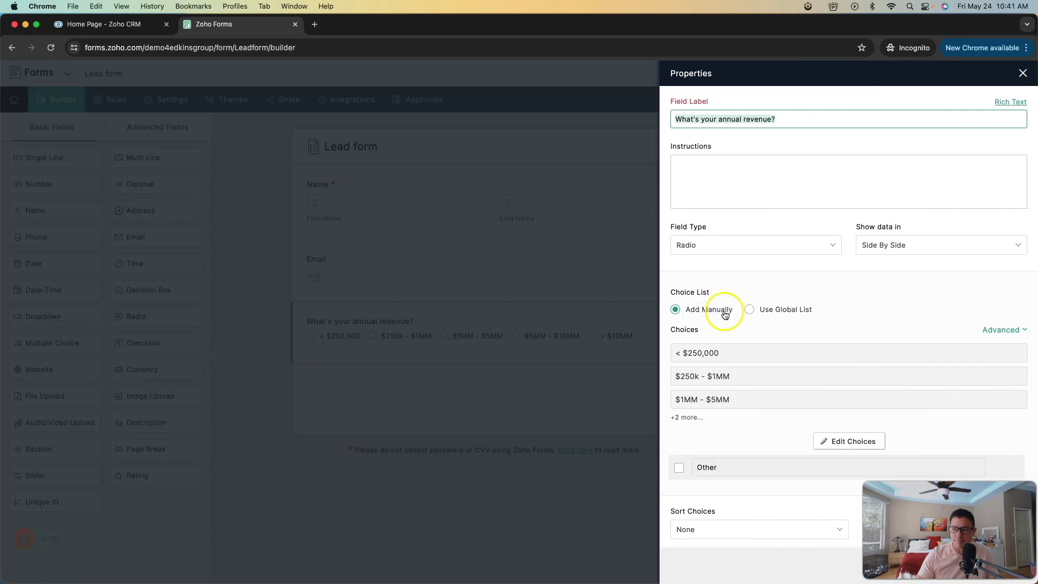
scroll(845, 300, "down", 2)
left_click(1002, 290)
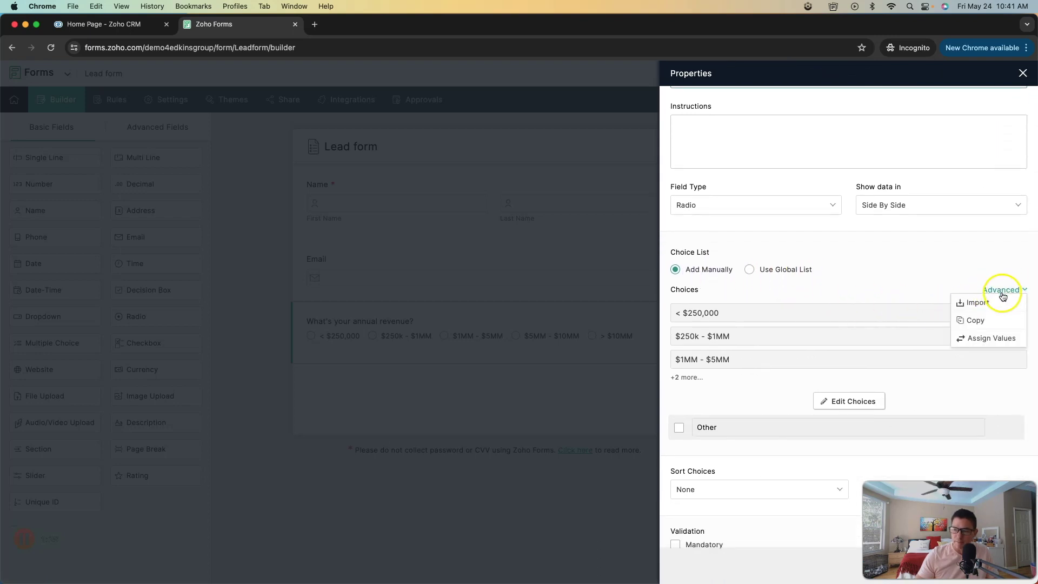
left_click(990, 339)
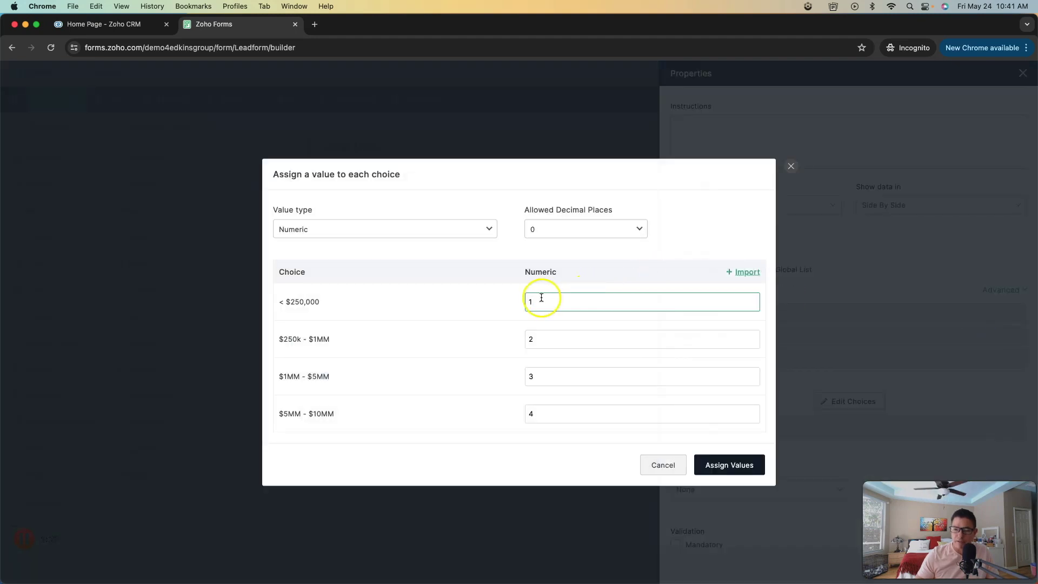
scroll(542, 299, "down", 1)
scroll(541, 299, "up", 1)
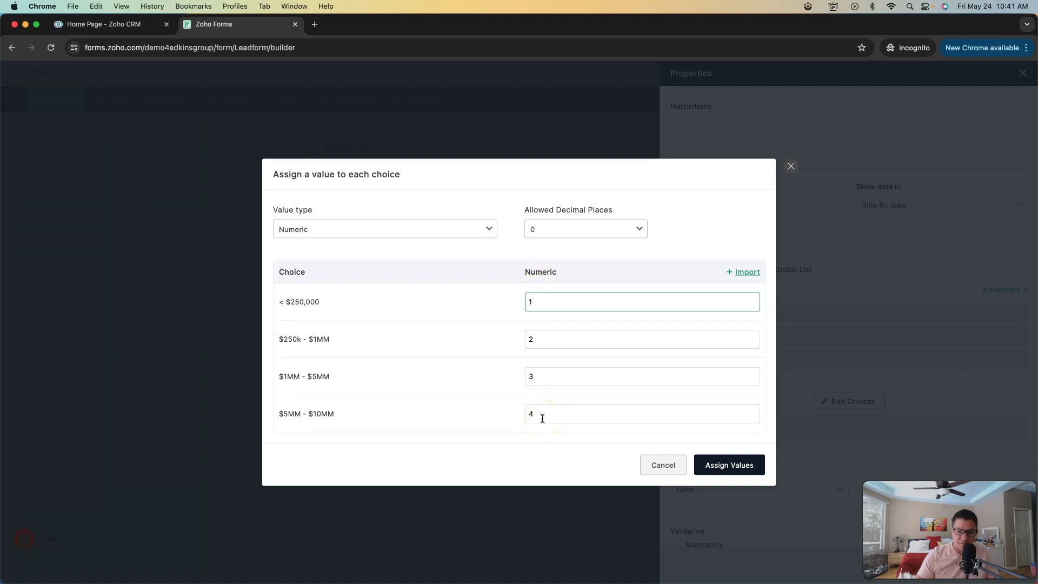
left_click(664, 466)
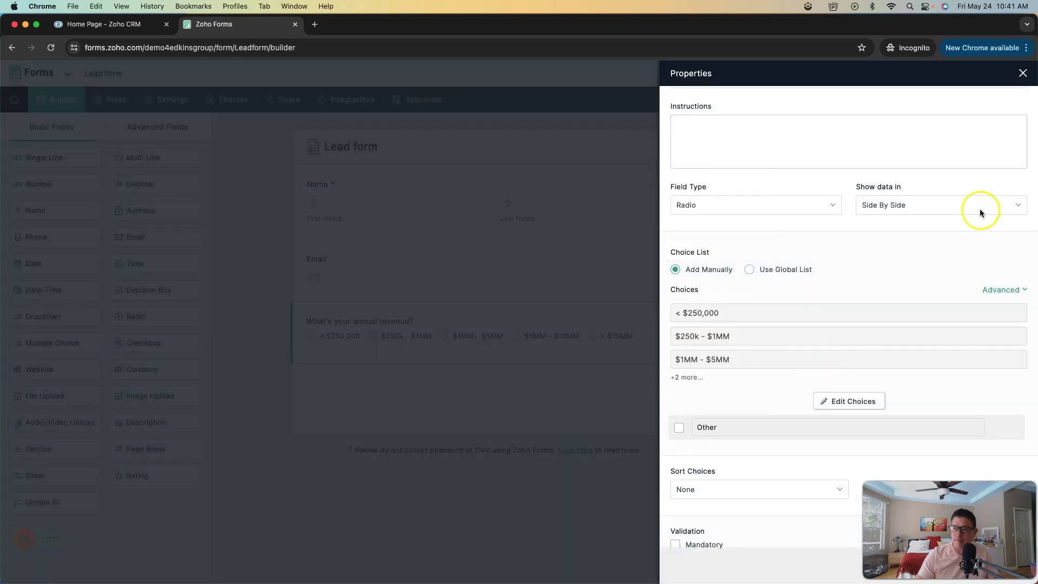
left_click(1023, 73)
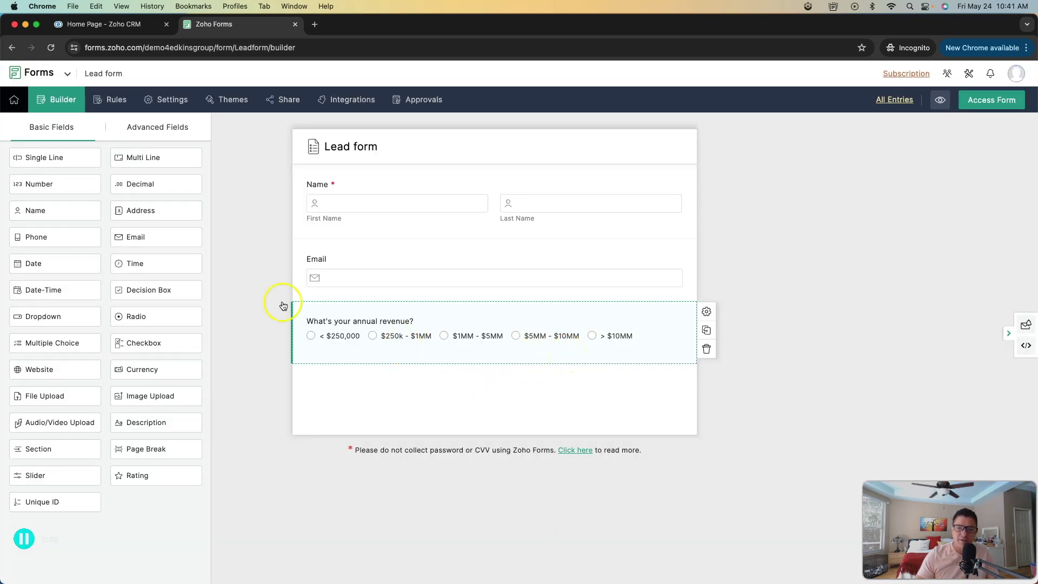
Open the Lead form's Zoho CRM integration and review how its fields map to the Leads module
left_click(367, 103)
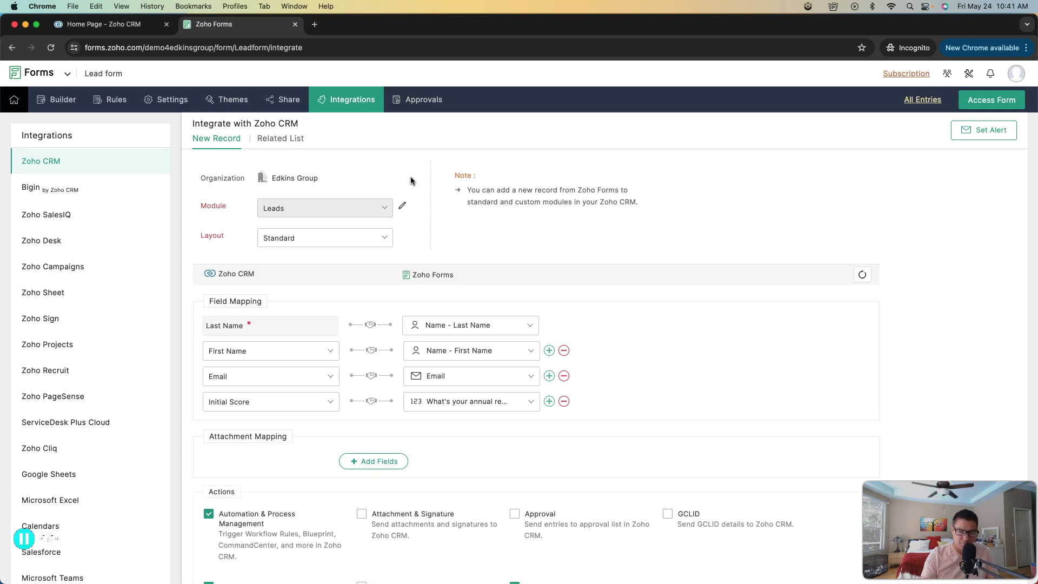
left_click(415, 258)
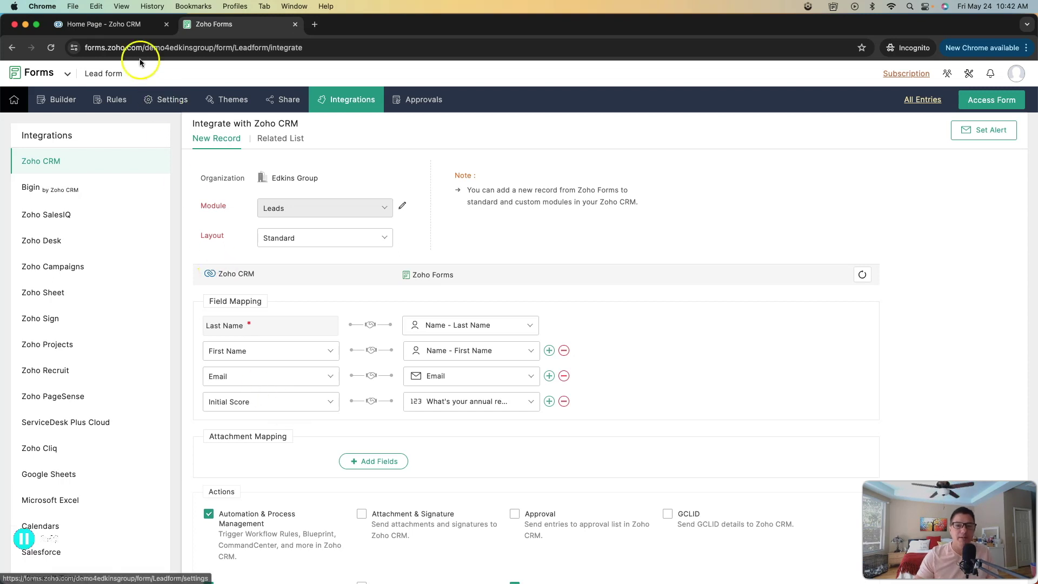
Switch to Zoho CRM, open the Leads module's Standard layout in the setup, and inspect the Initial Score field
left_click(122, 24)
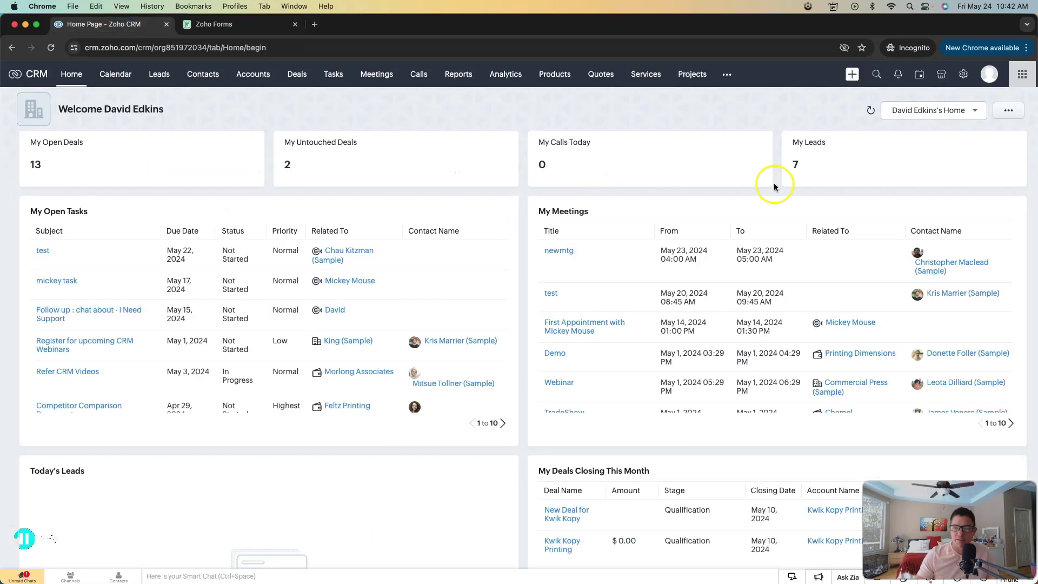
left_click(967, 76)
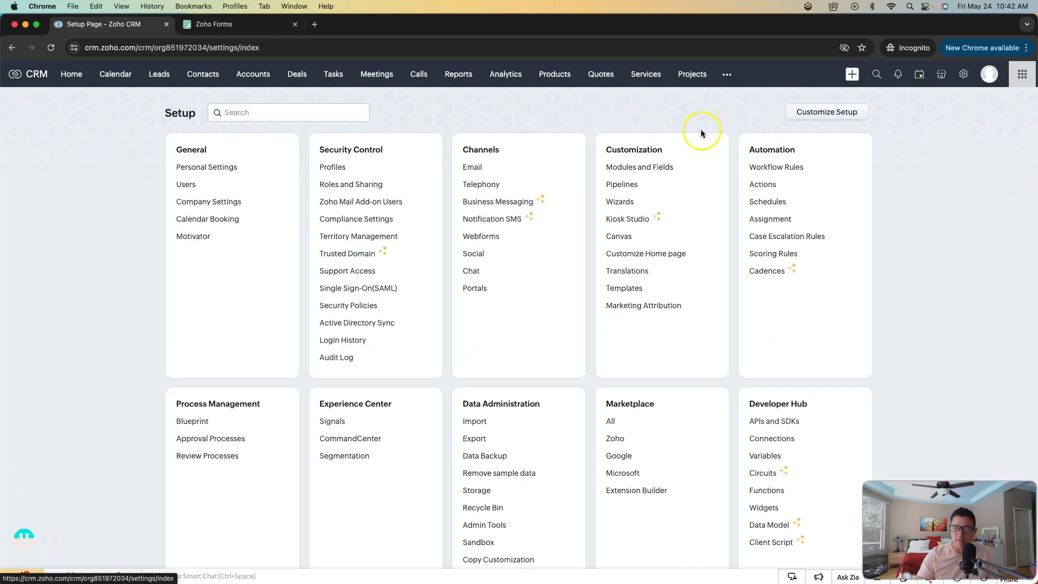
left_click(651, 166)
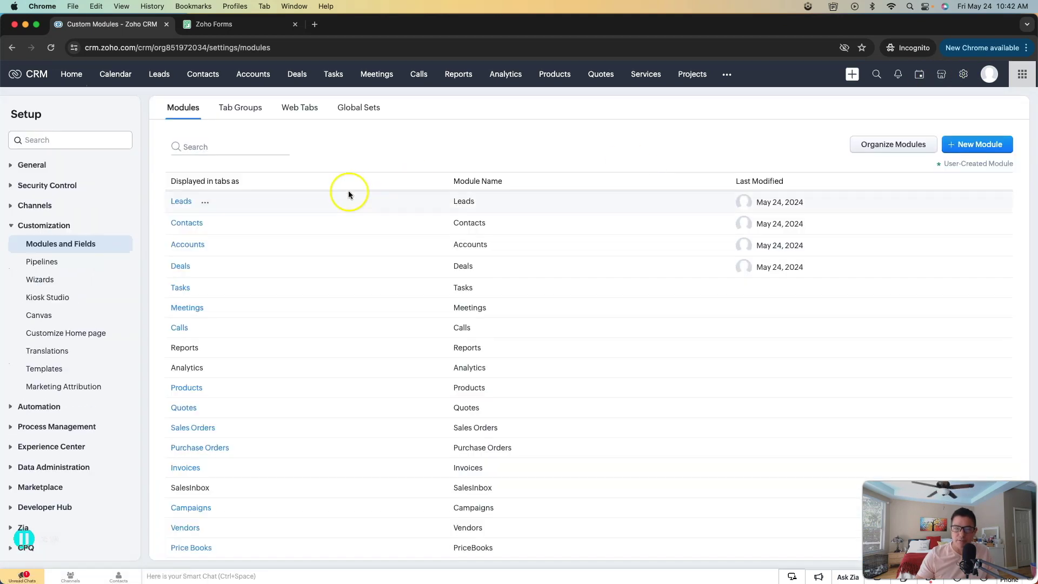
left_click(182, 200)
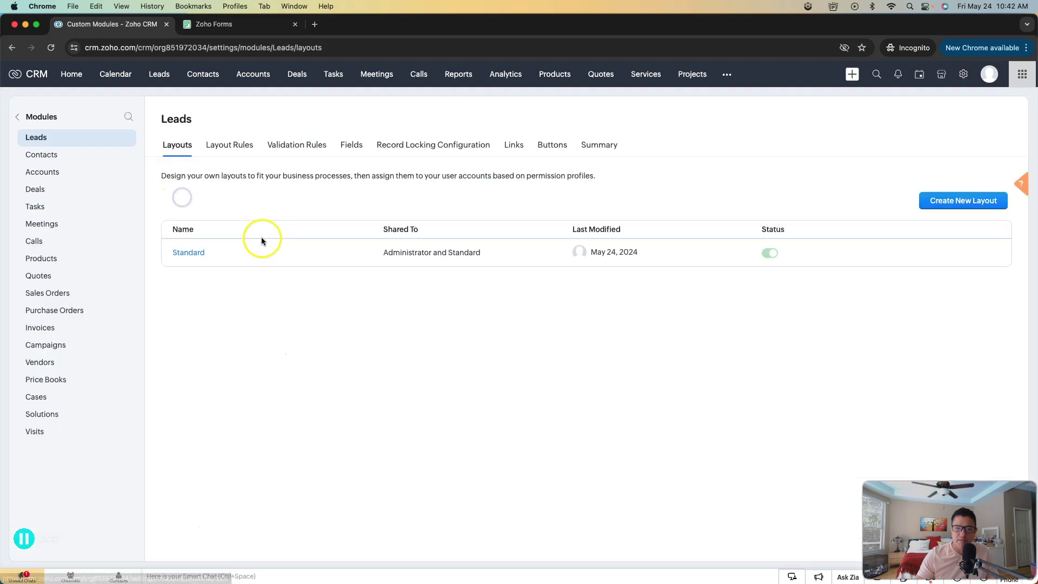
left_click(181, 251)
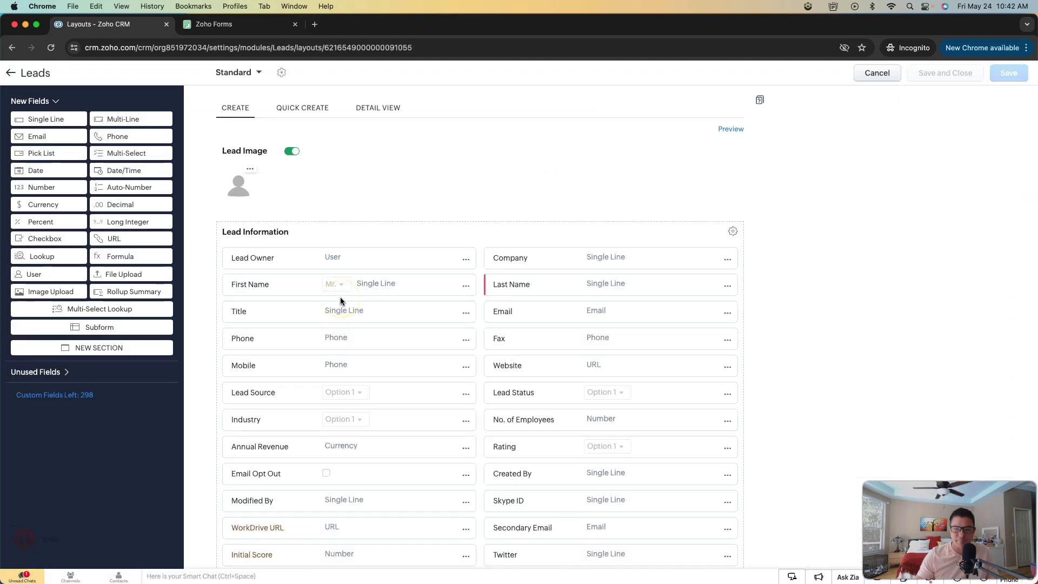
scroll(378, 352, "down", 4)
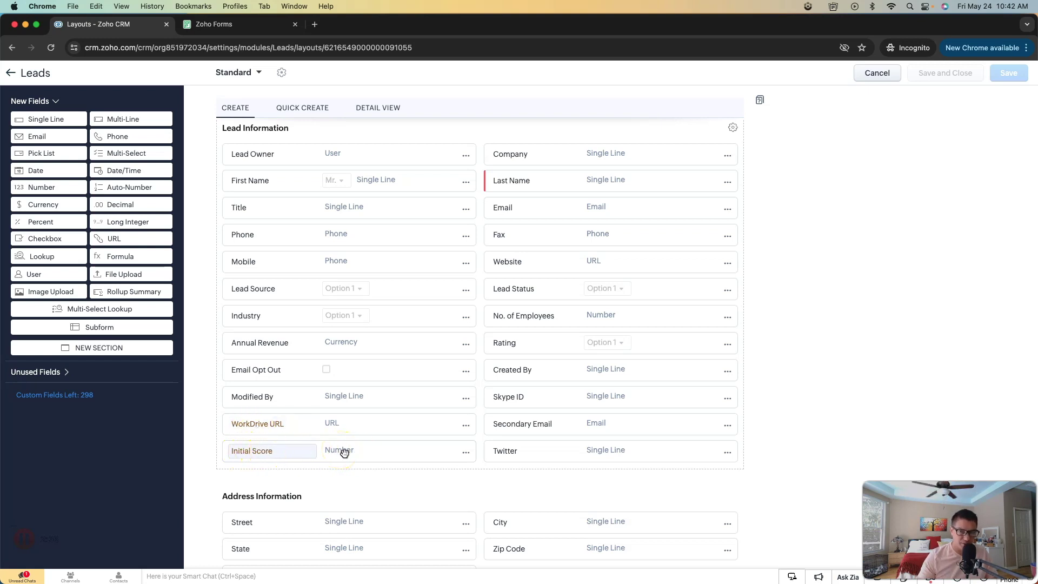
Switch back to Zoho Forms and check which form fields can be mapped to Initial Score, keeping the current mapping
left_click(238, 24)
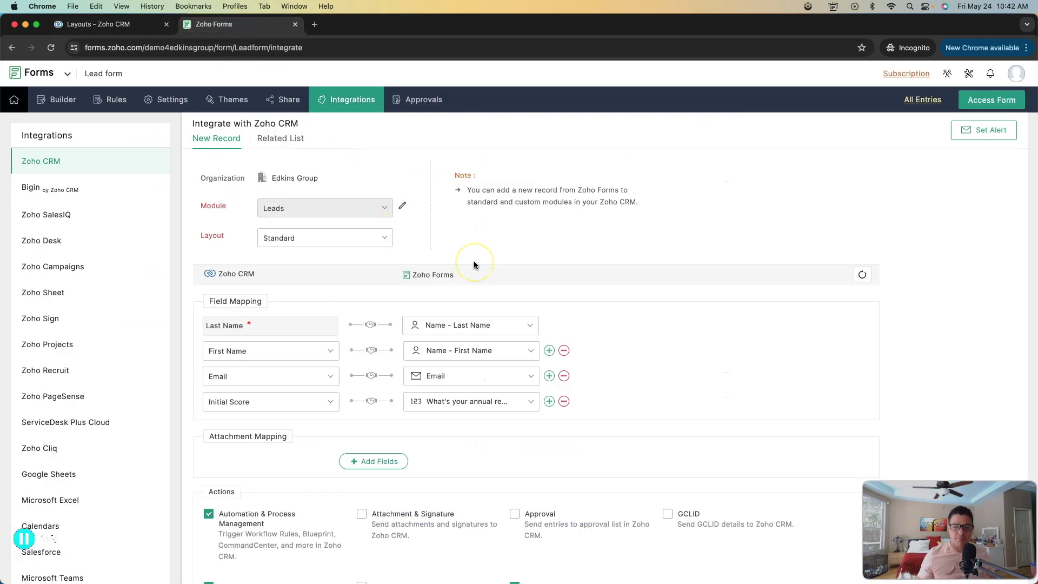
left_click(449, 403)
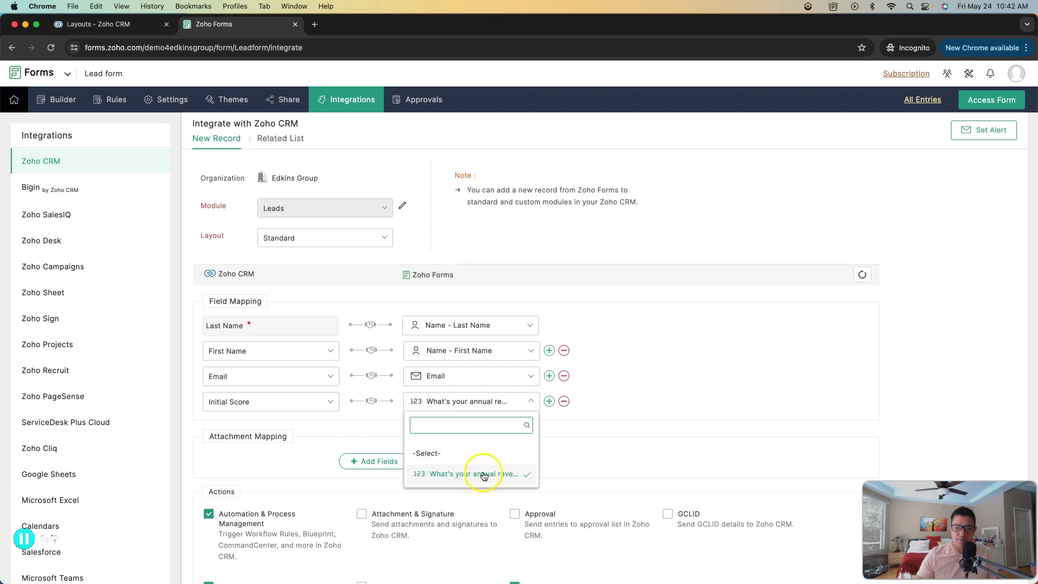
left_click(608, 400)
Try re-entering Webform manually as the tag name for records pushed to the CRM, then cancel the tag change
scroll(608, 399, "down", 3)
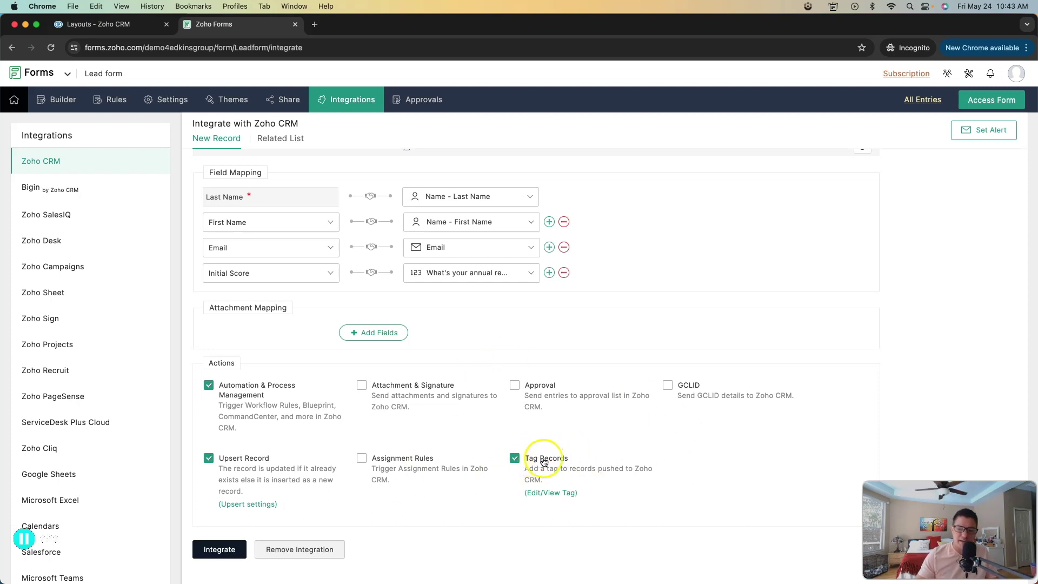
left_click(557, 493)
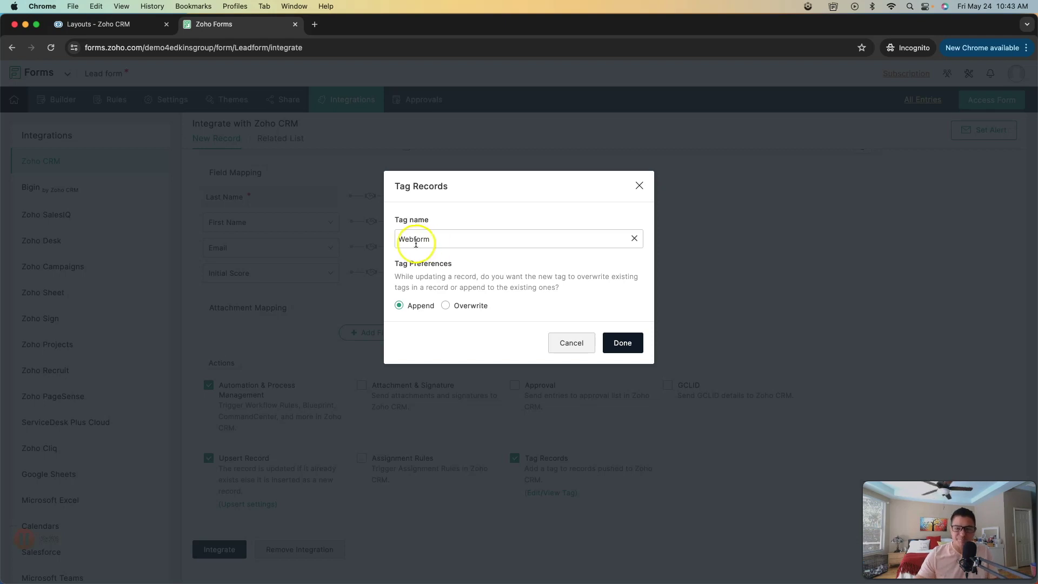
left_click(635, 240)
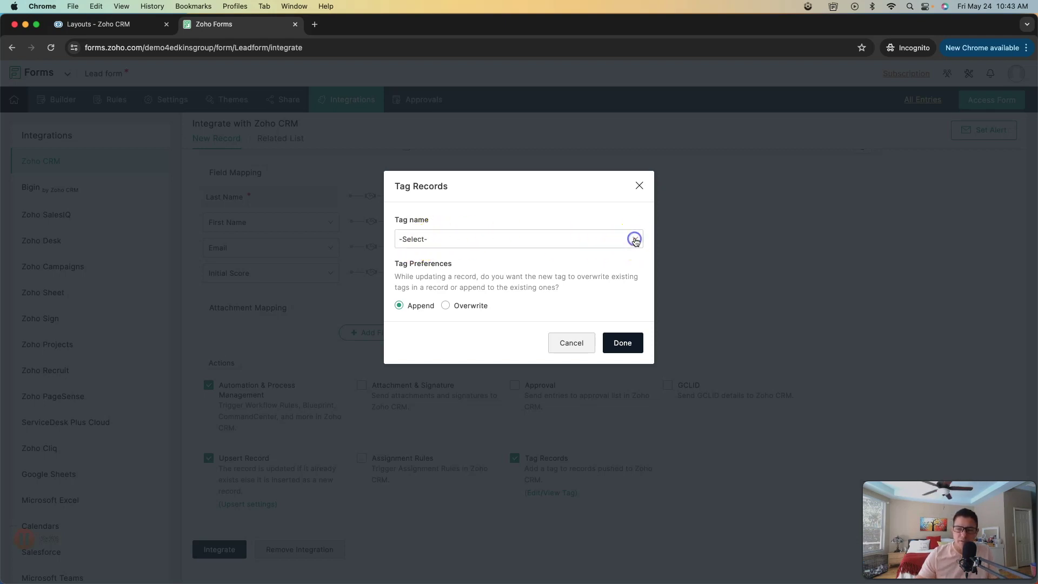
left_click(460, 239)
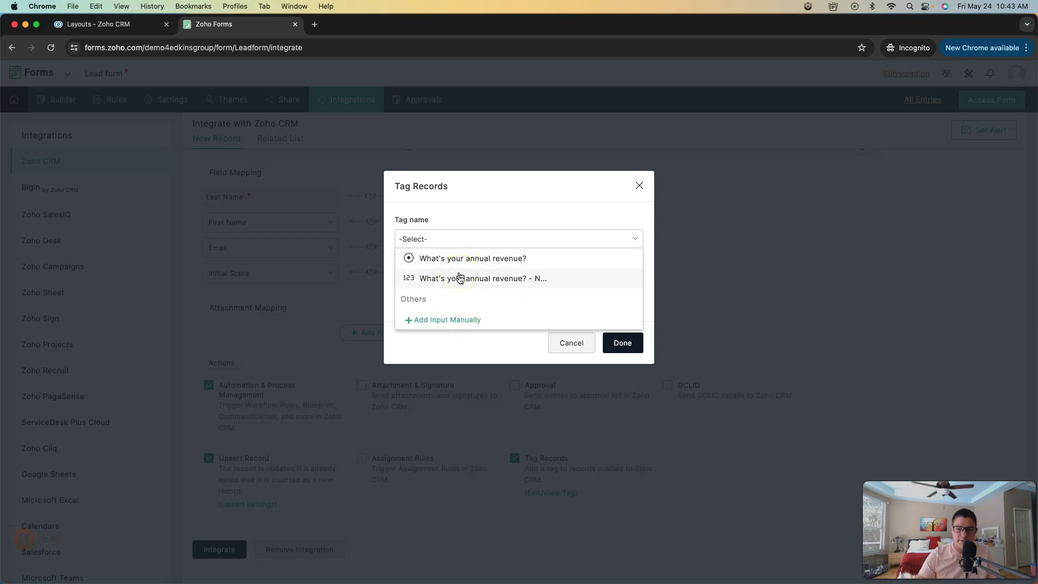
left_click(455, 319)
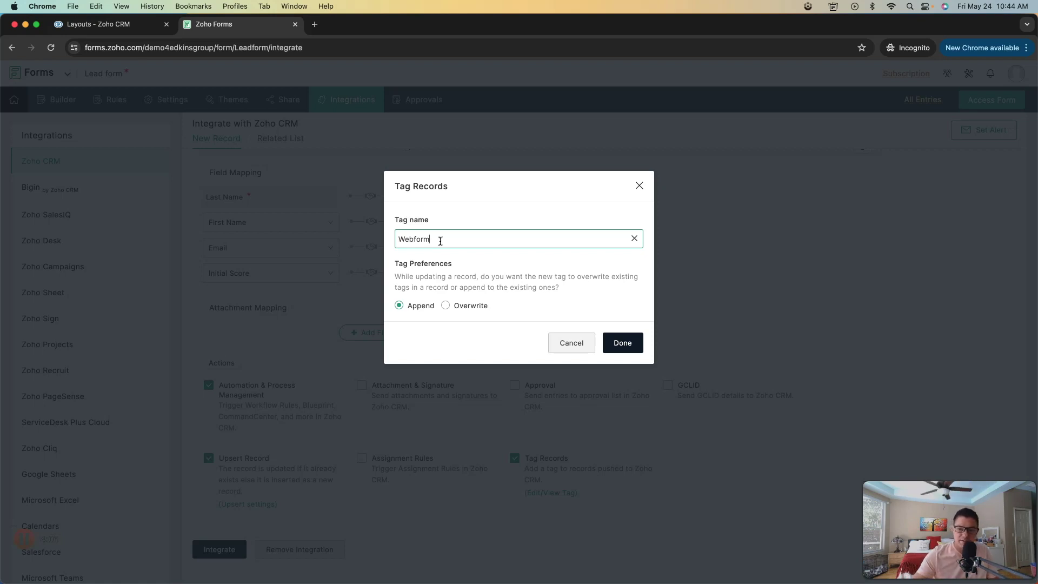
left_click(584, 347)
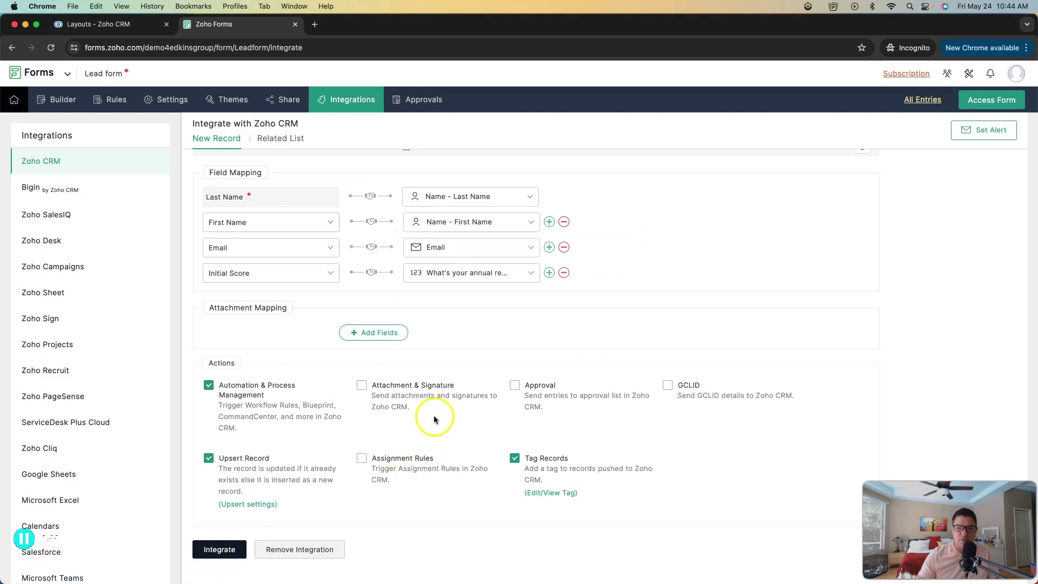
Switch to Zoho CRM, leave the Leads layout, and open the New Webform Lead Score rule among the automation workflow rules
scroll(434, 419, "up", 5)
left_click(116, 24)
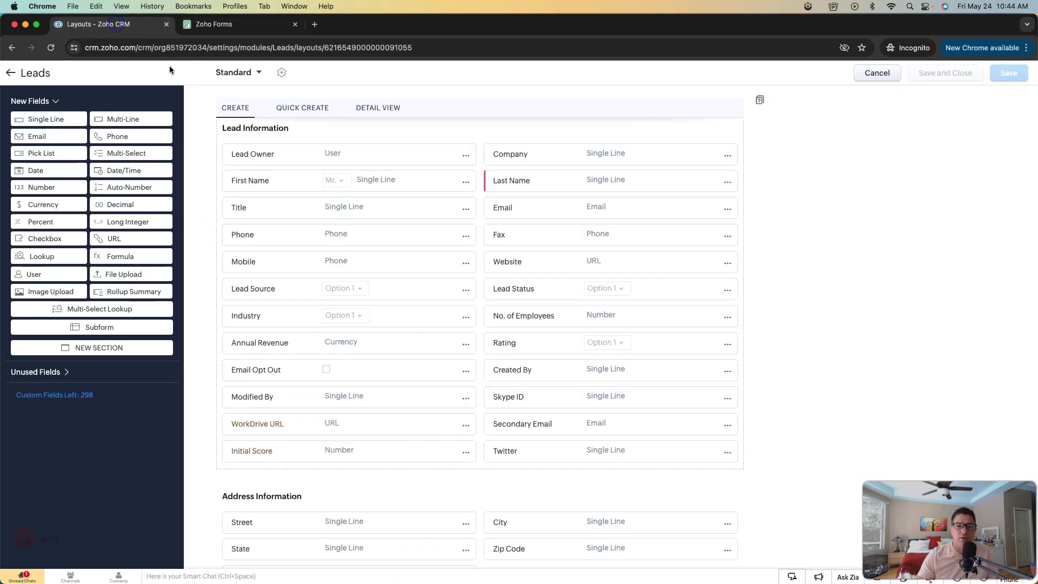
left_click(881, 74)
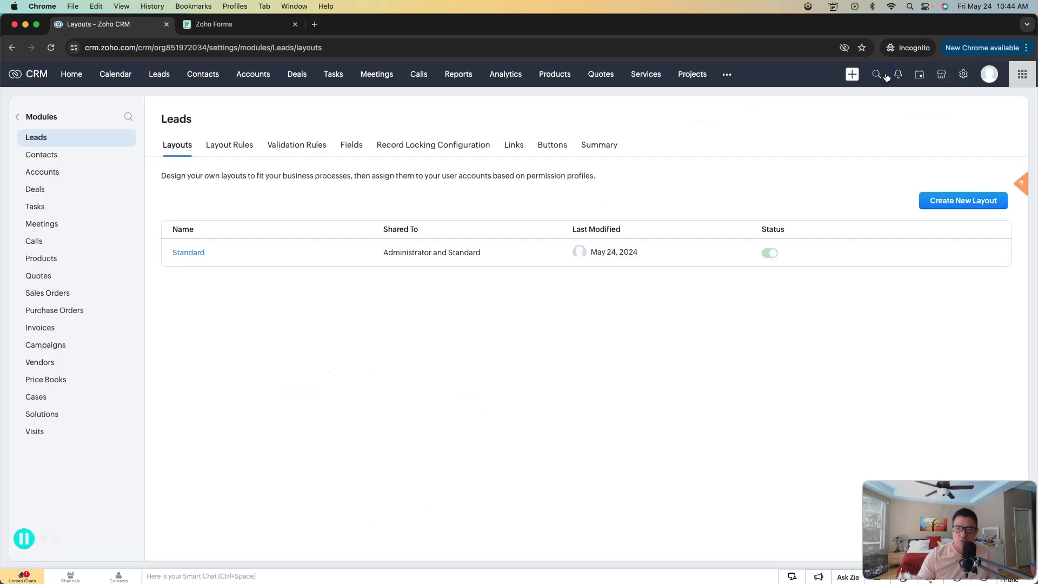
left_click(17, 116)
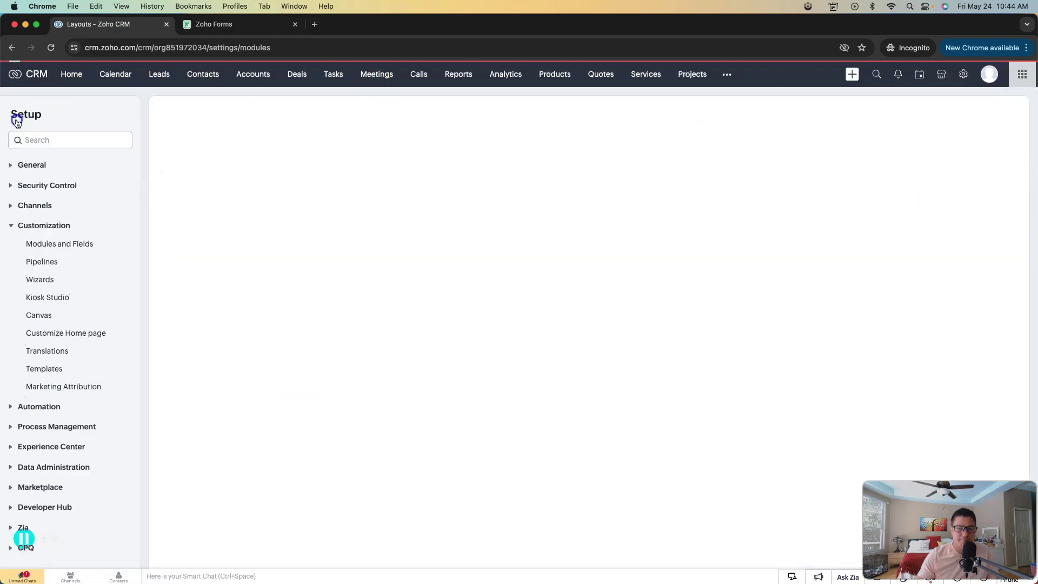
left_click(13, 225)
left_click(36, 250)
left_click(52, 264)
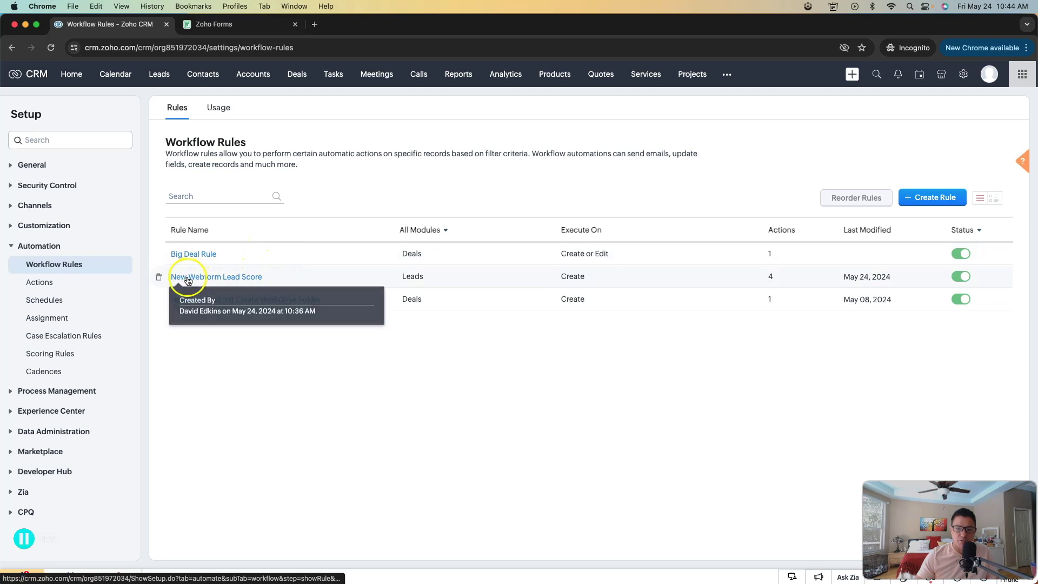
left_click(225, 278)
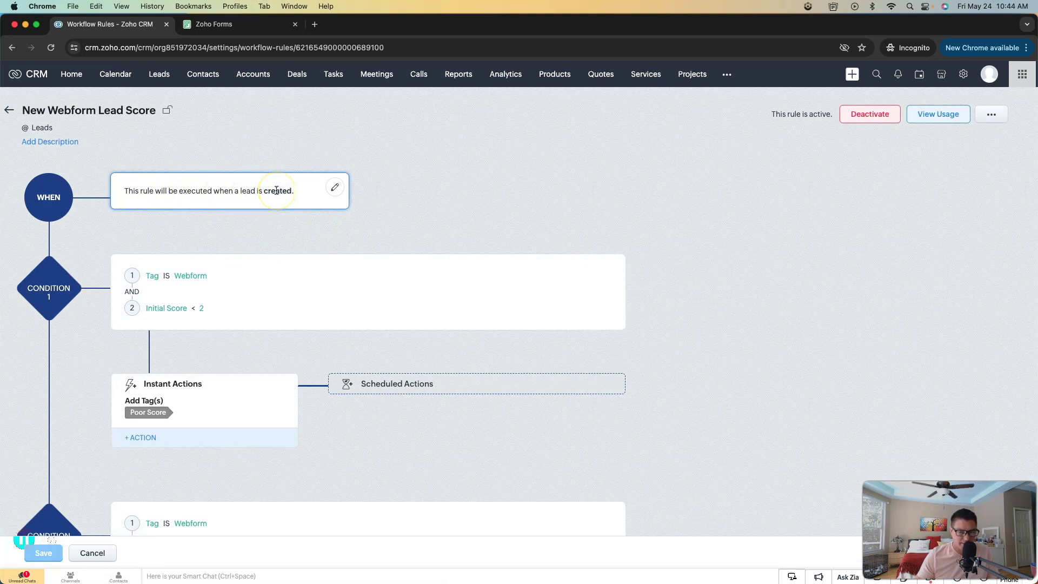
Leave the open rule and start a new workflow rule named test for the Leads module
left_click(13, 112)
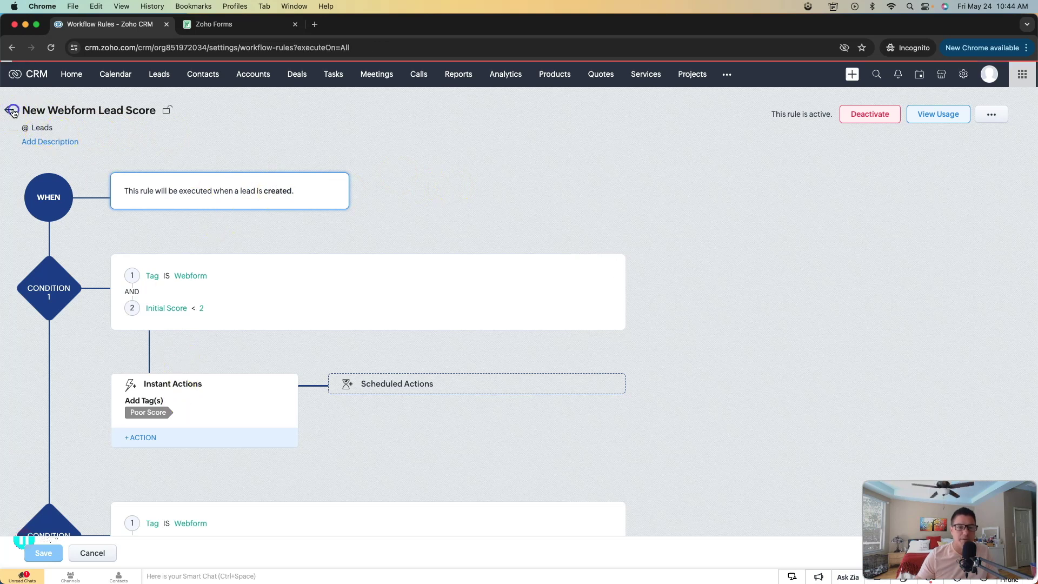
left_click(949, 197)
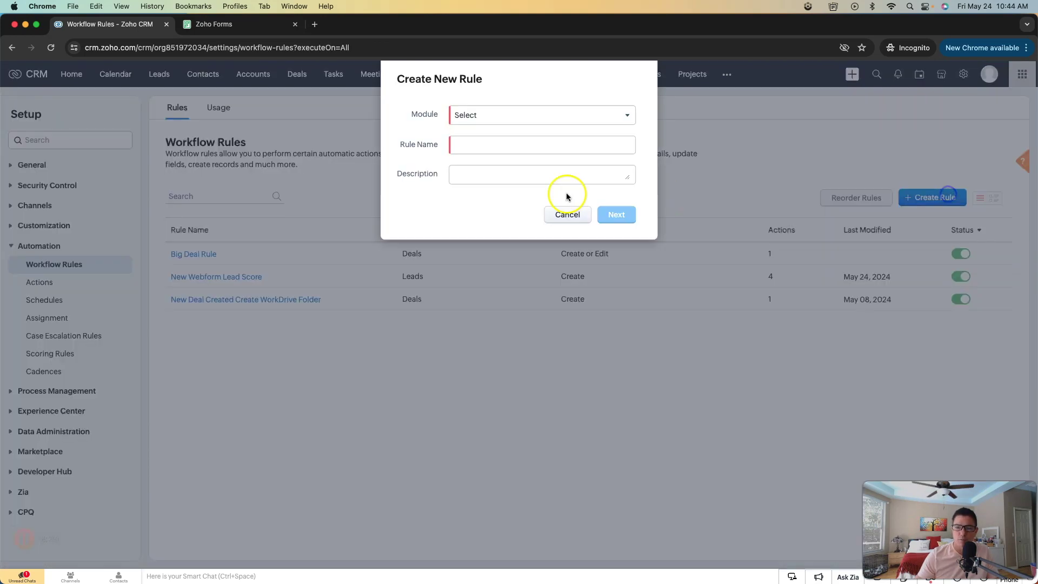
left_click(492, 116)
left_click(497, 167)
left_click(482, 148)
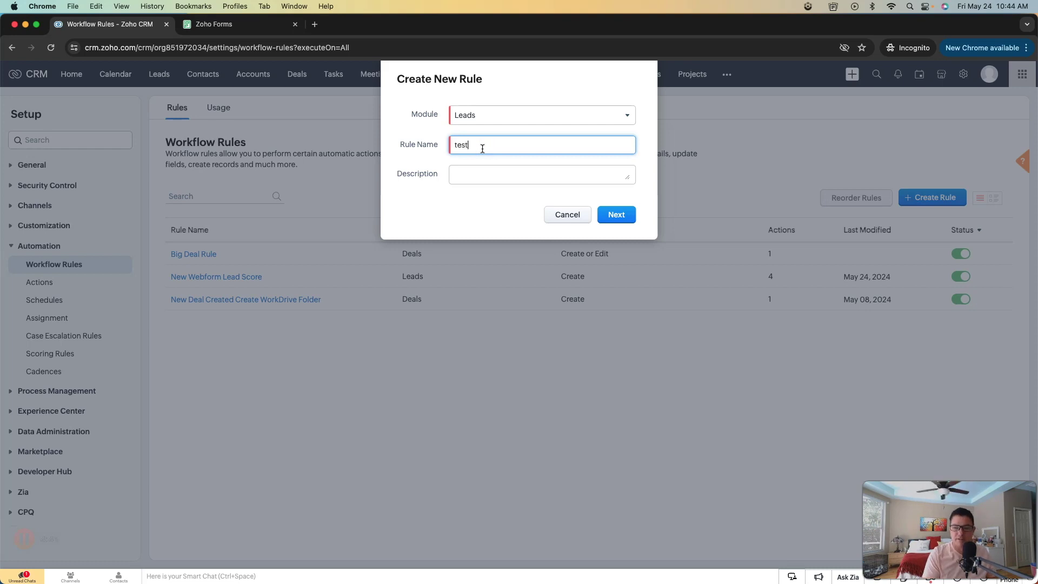
left_click(616, 214)
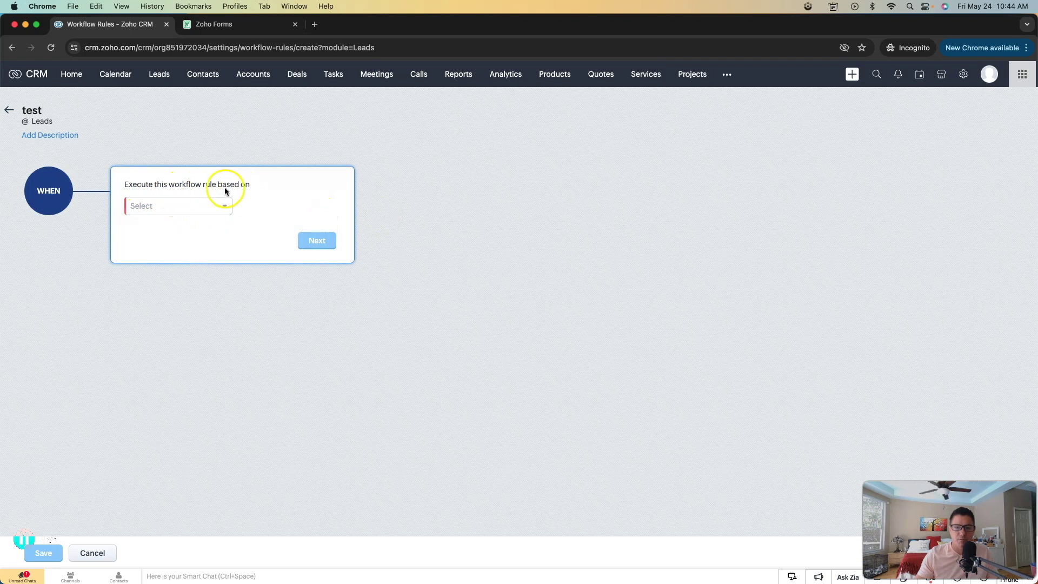
Try basing the test rule on a record action, check the available alternatives to Create, and abandon the rule
left_click(223, 206)
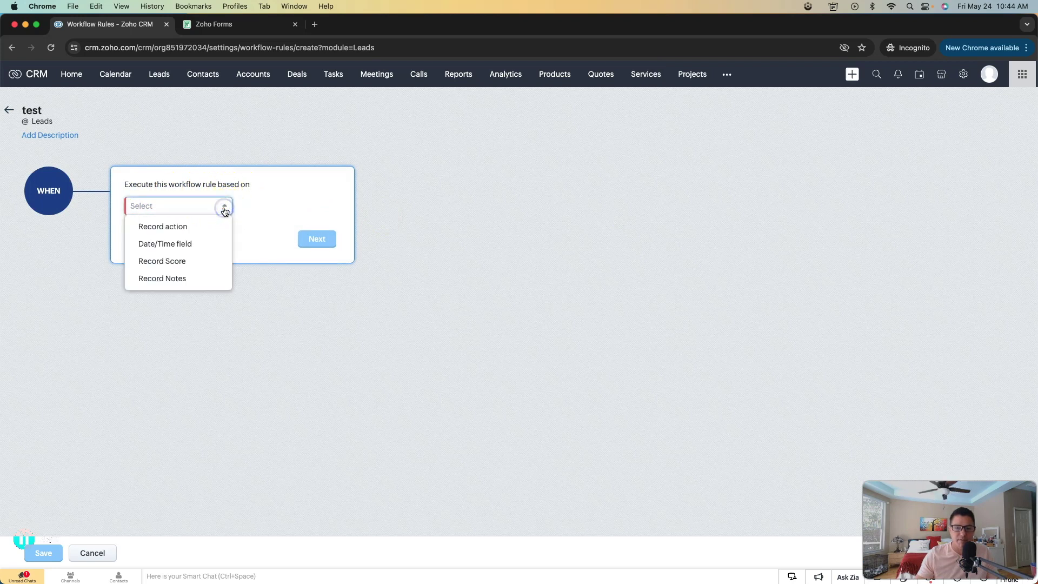
left_click(202, 230)
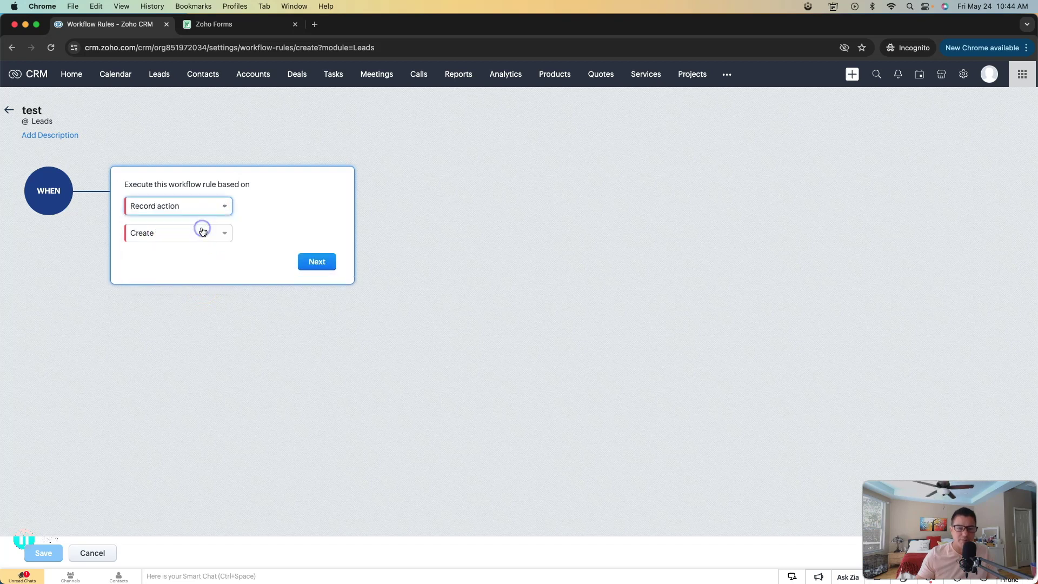
left_click(164, 234)
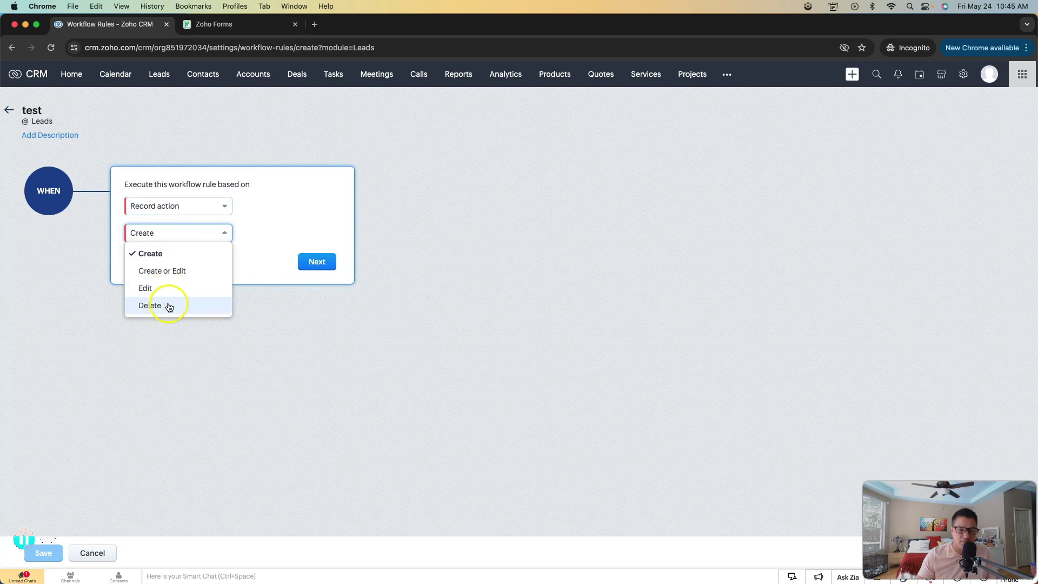
left_click(294, 211)
left_click(9, 110)
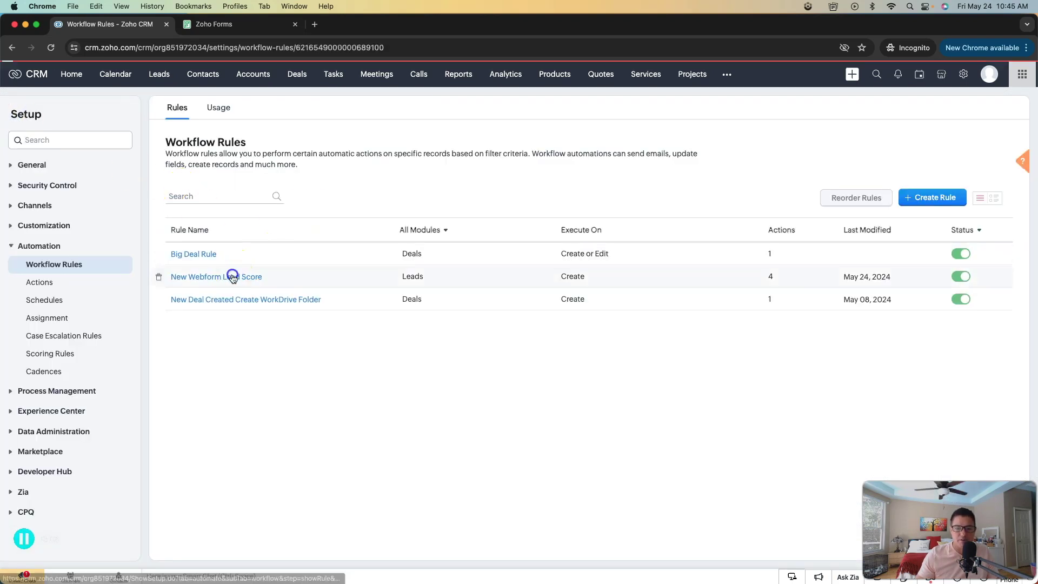
Reopen the New Webform Lead Score rule and review its trigger settings, keeping Record action and Create
left_click(233, 277)
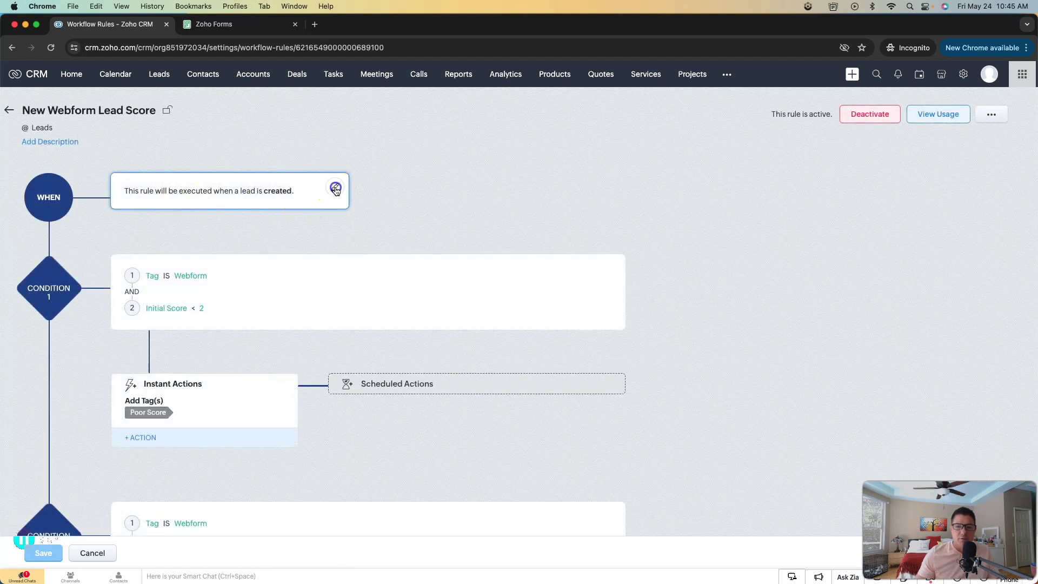
left_click(335, 190)
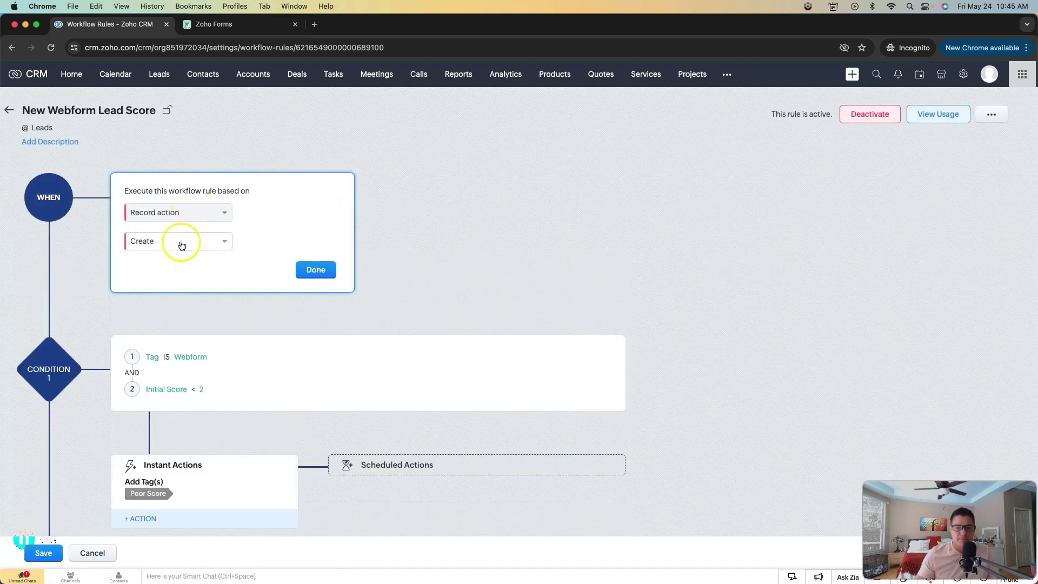
left_click(318, 269)
Switch to Zoho Forms to check which form field is mapped to Initial Score, and return to the rule in Zoho CRM
left_click(48, 292)
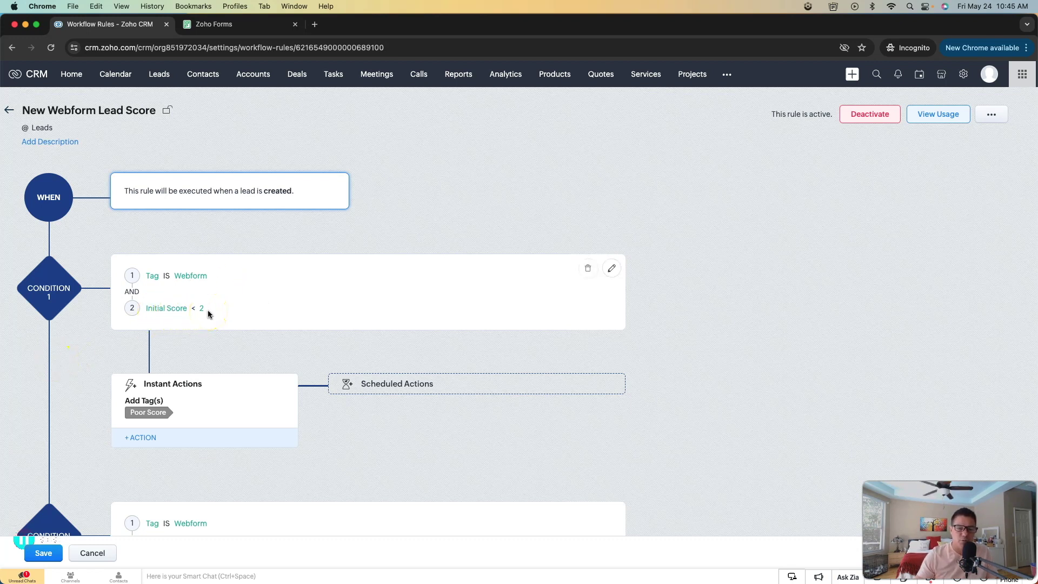
left_click(219, 25)
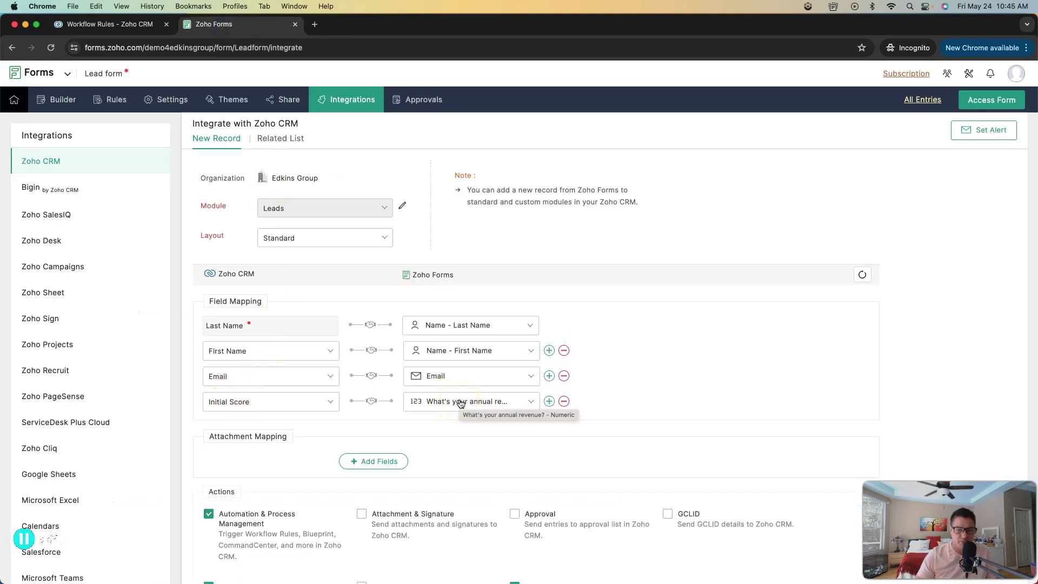
left_click(120, 26)
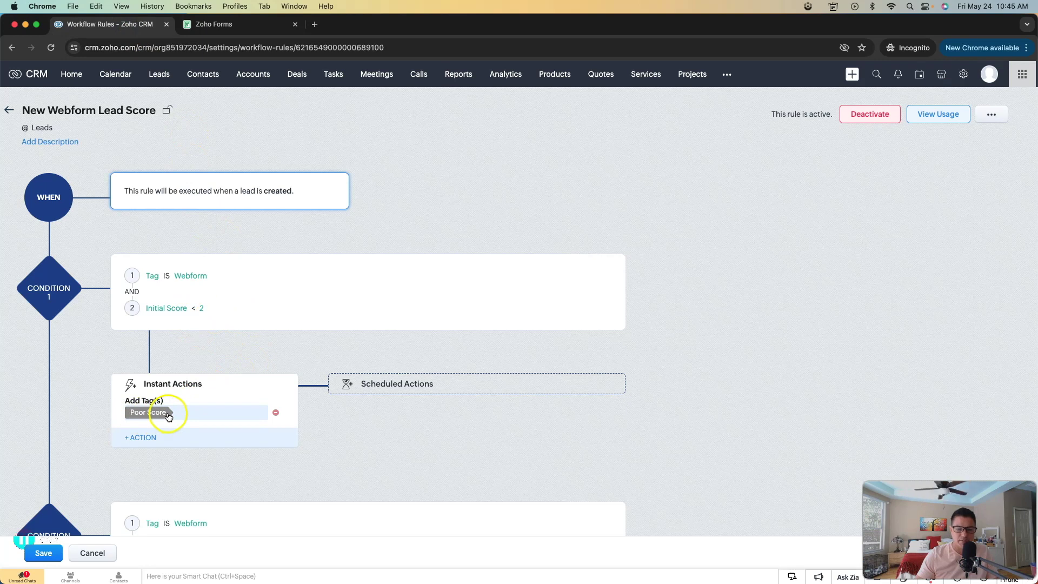
Remove condition 1's Add Tag(s) action and start a replacement instant action with the Poor Score tag
left_click(276, 412)
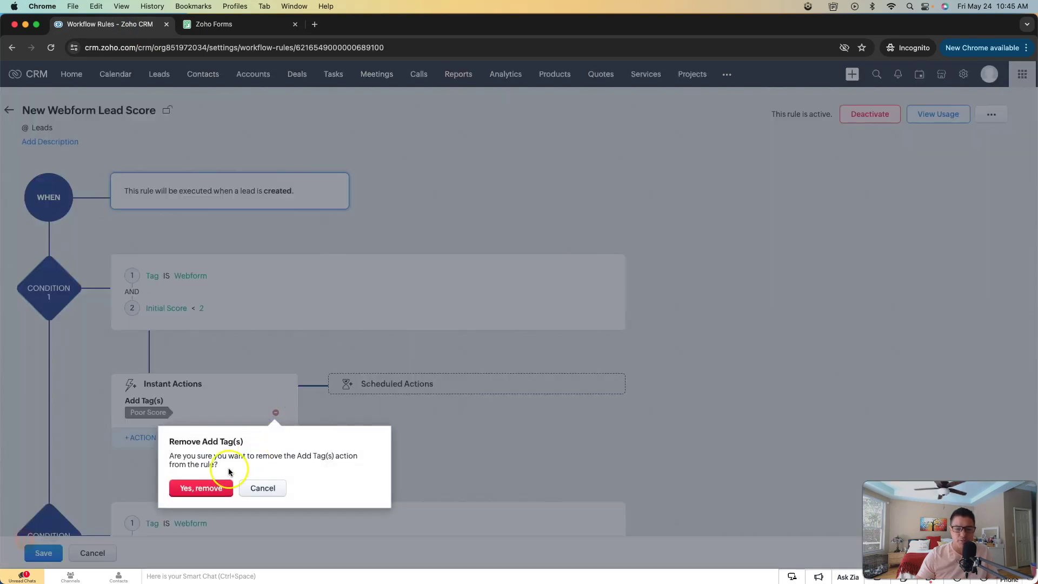
left_click(203, 488)
left_click(171, 385)
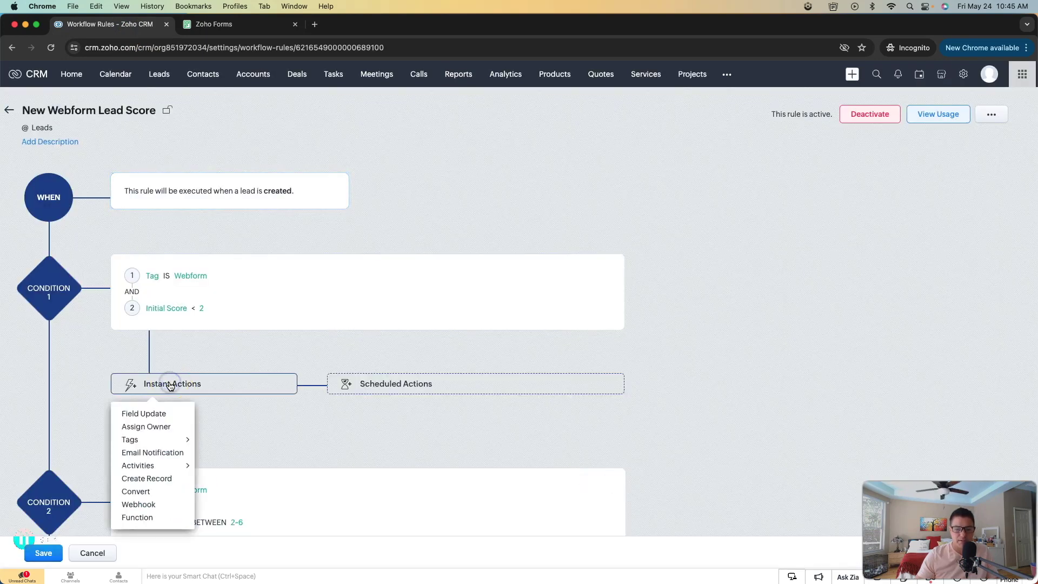
mouse_move(157, 439)
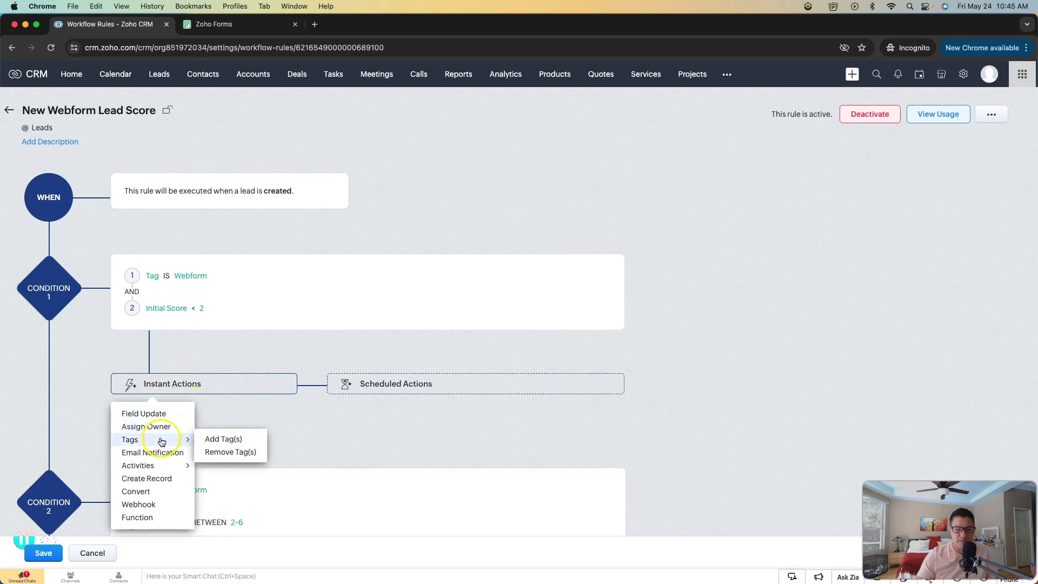
left_click(225, 442)
left_click(425, 114)
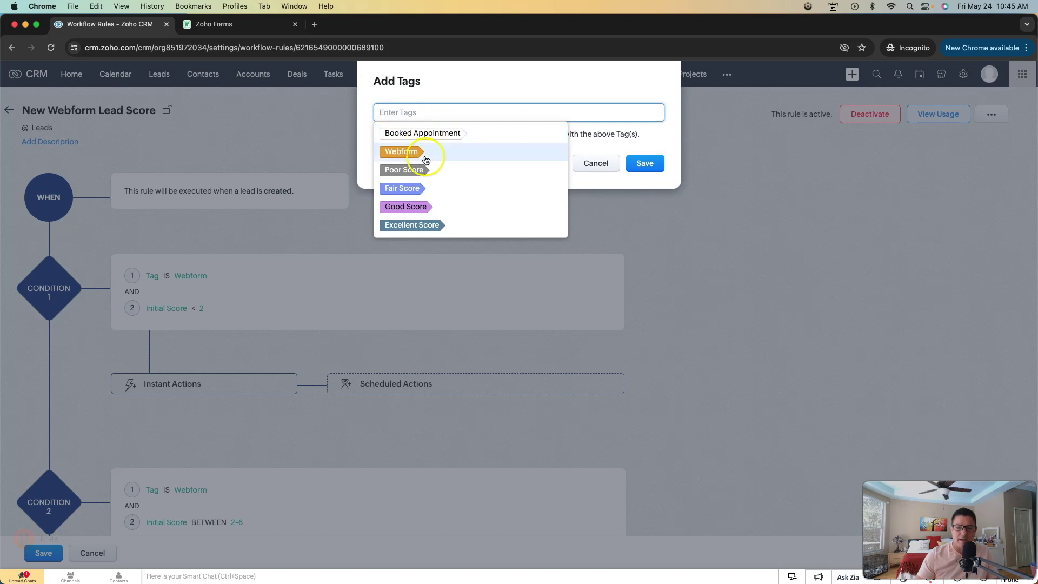
left_click(425, 172)
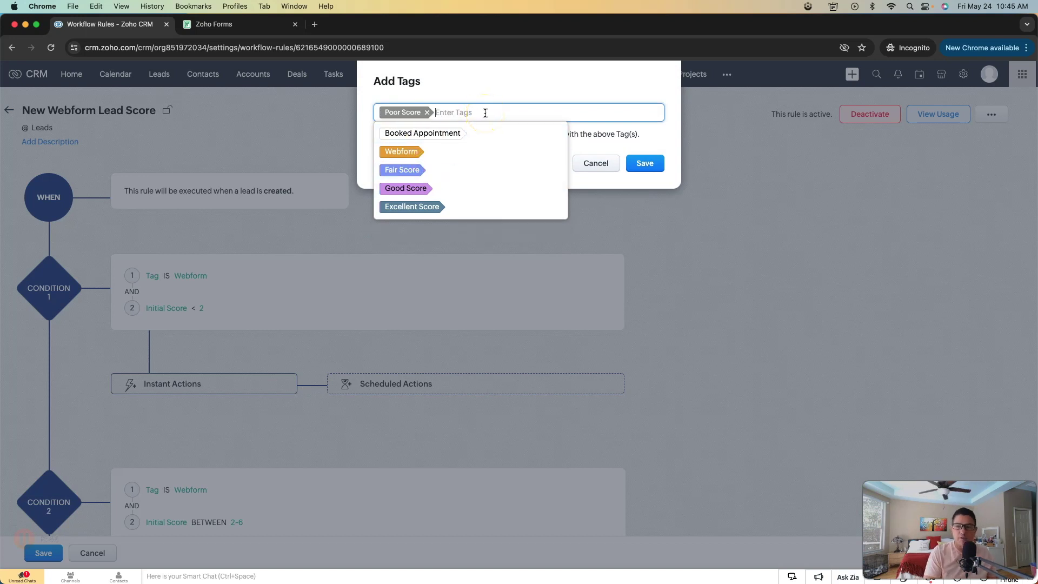
Try entering fewweo as a new tag, clear it, and save the tag action with only Poor Score
type("fewweo")
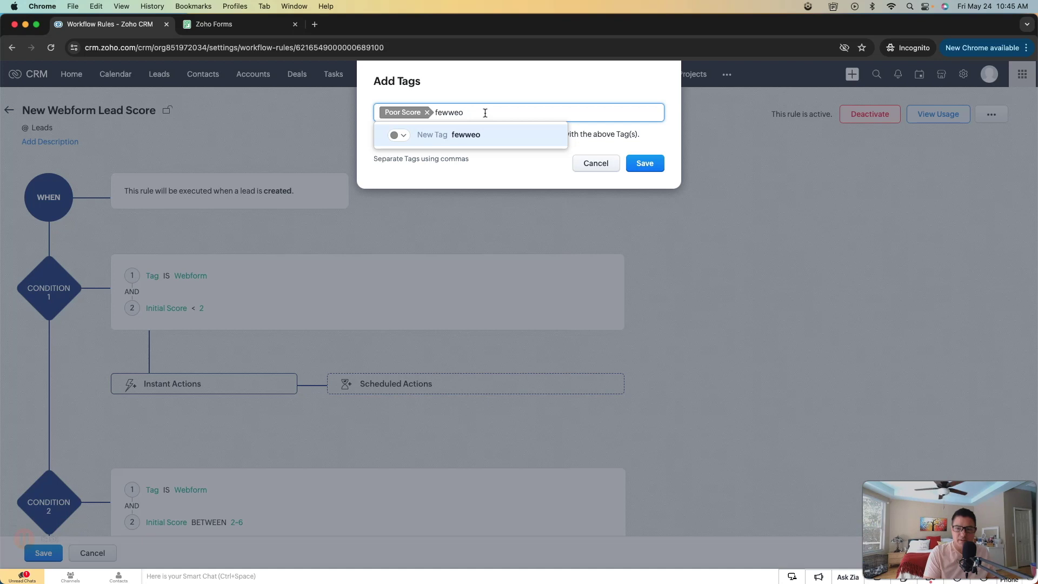
key("BackSpace")
key("BackSpace")
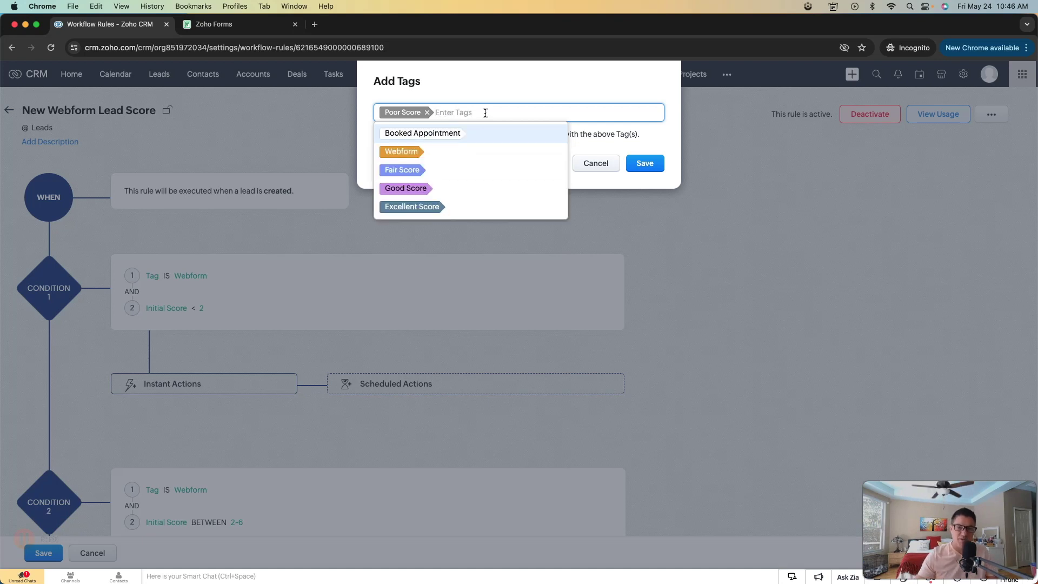
left_click(527, 89)
left_click(630, 165)
Examine the Initial Score criteria and assigned tags of conditions 1 to 4, and leave the rule without saving
scroll(301, 349, "down", 1)
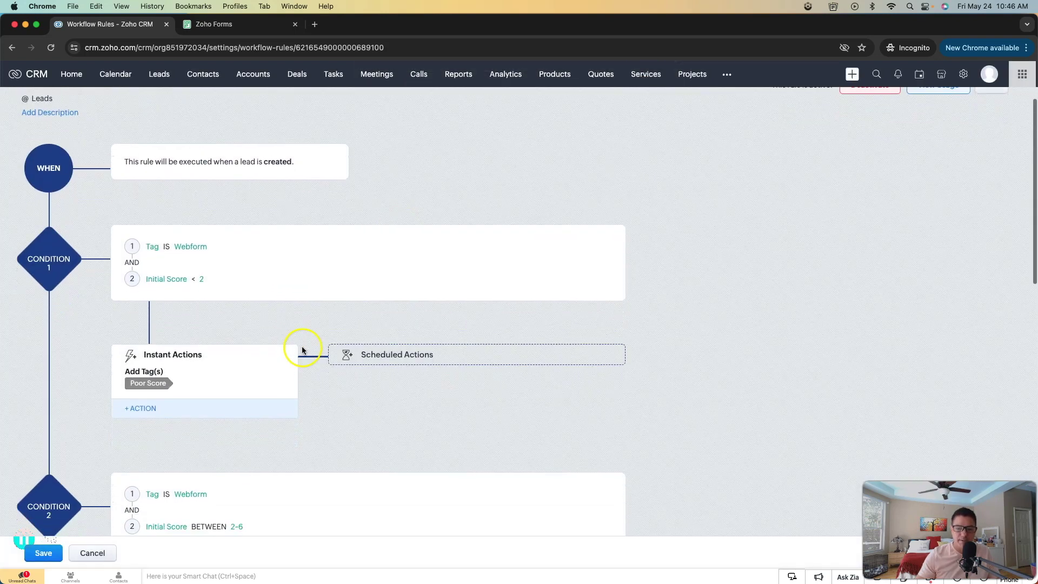
scroll(302, 349, "down", 1)
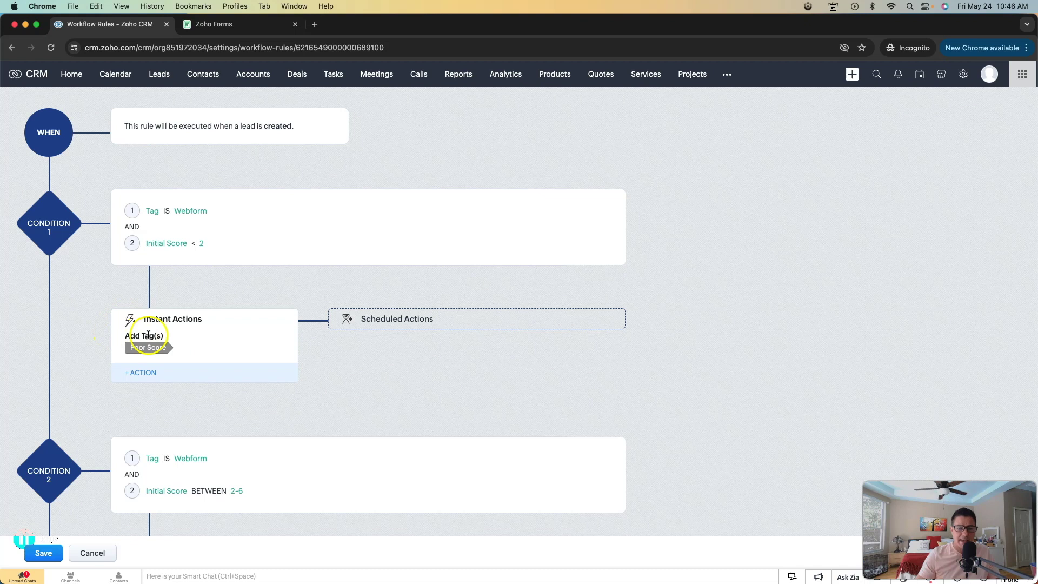
scroll(189, 346, "down", 2)
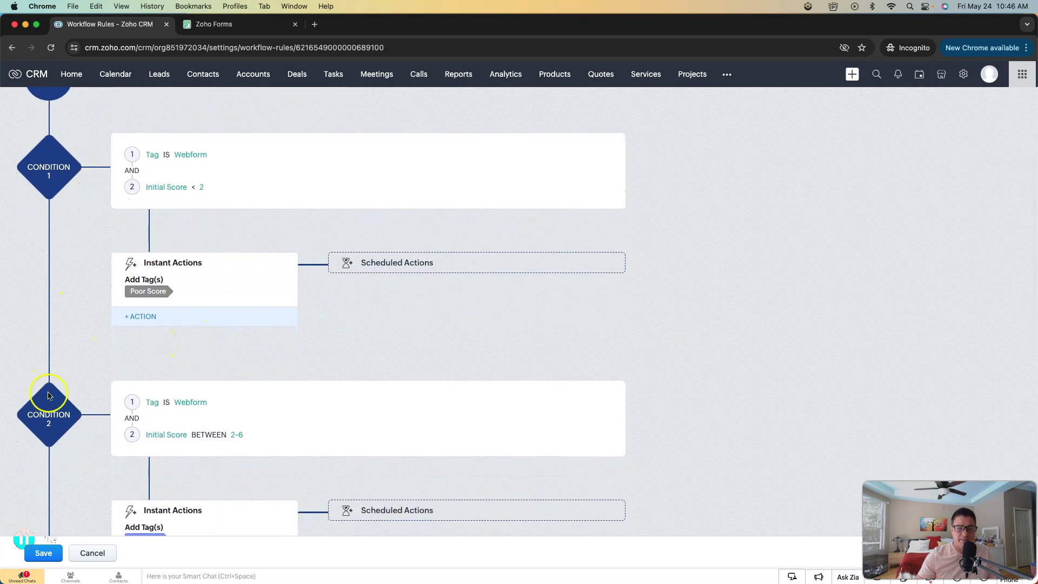
scroll(48, 395, "down", 1)
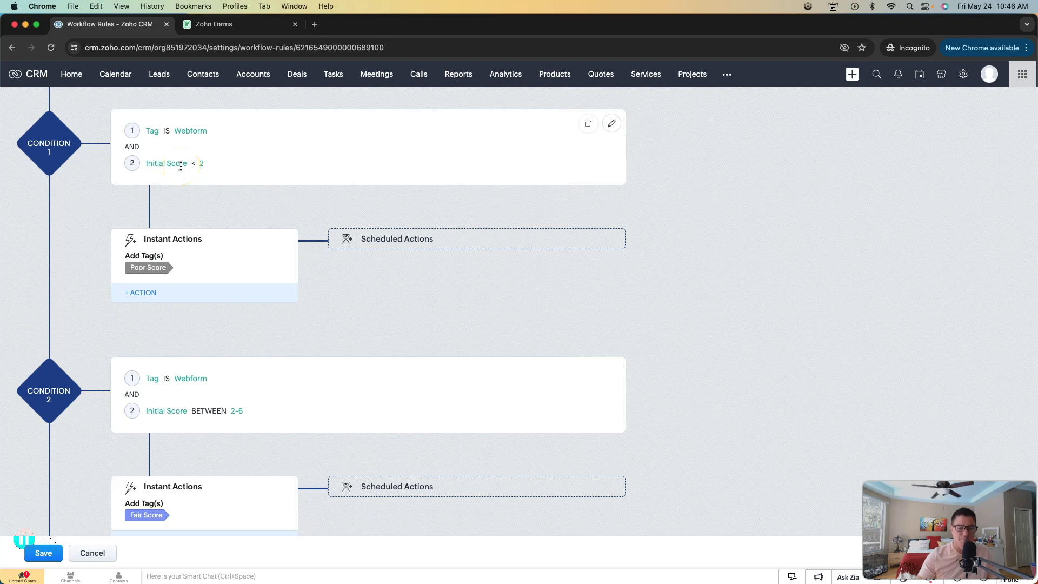
scroll(184, 193, "down", 4)
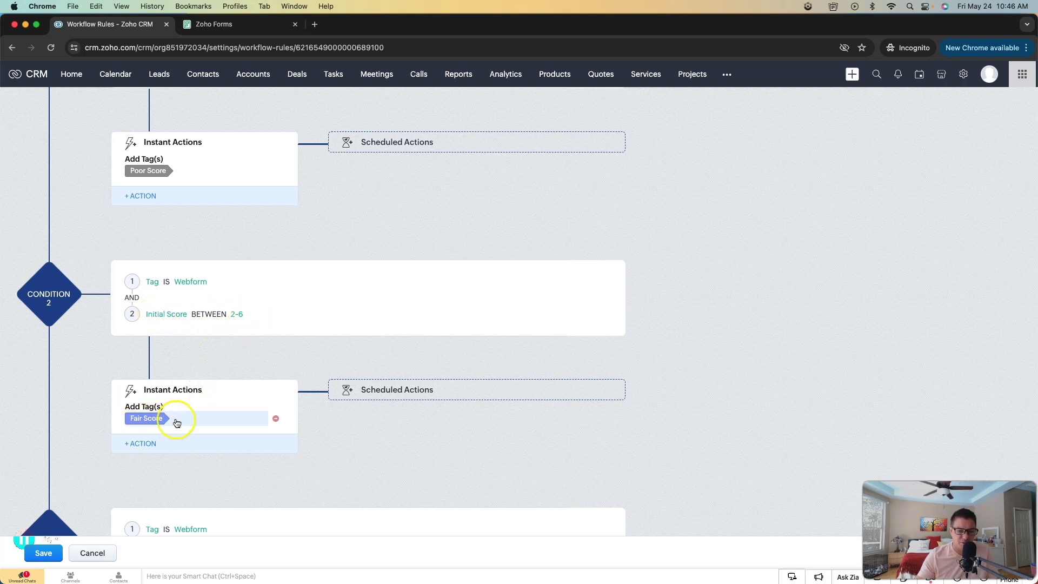
scroll(242, 385, "down", 1)
scroll(242, 385, "down", 4)
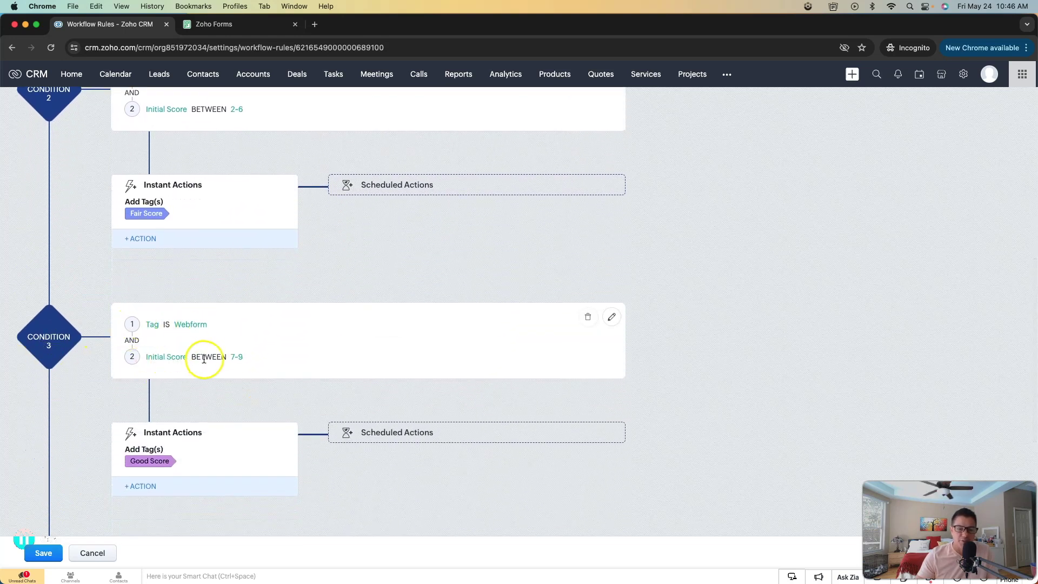
scroll(255, 359, "down", 2)
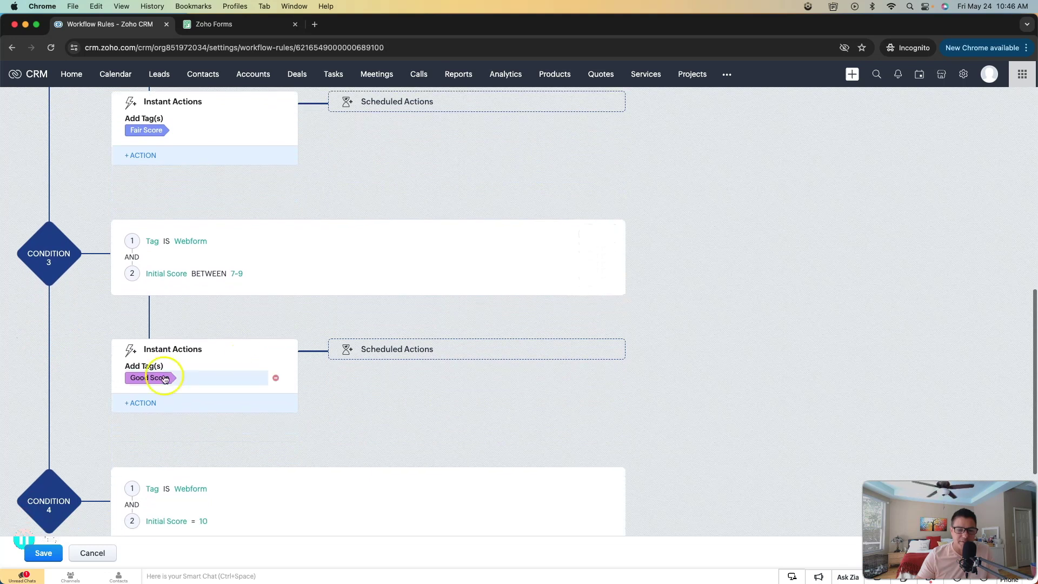
scroll(185, 383, "down", 3)
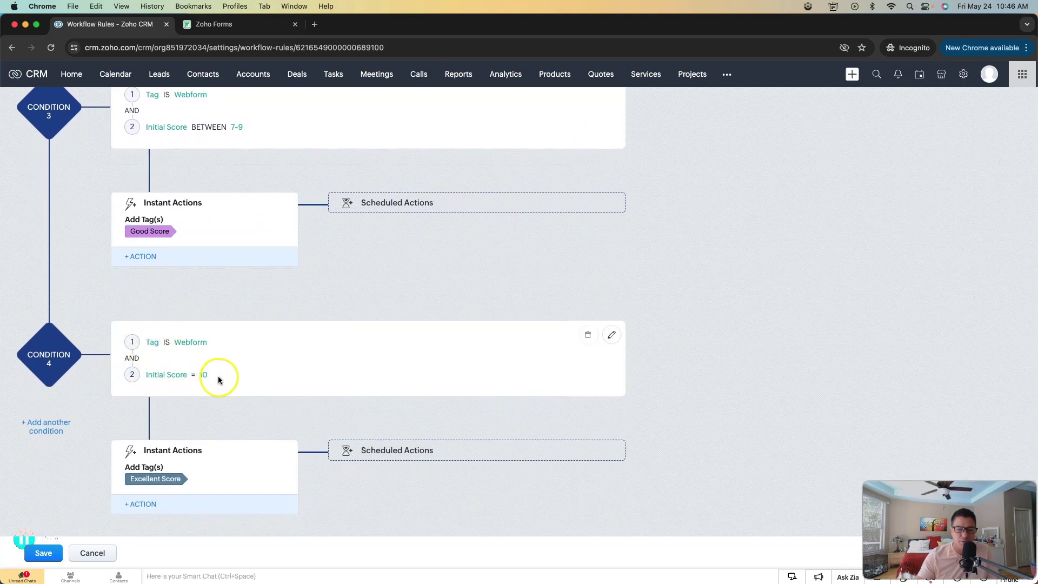
scroll(179, 416, "down", 1)
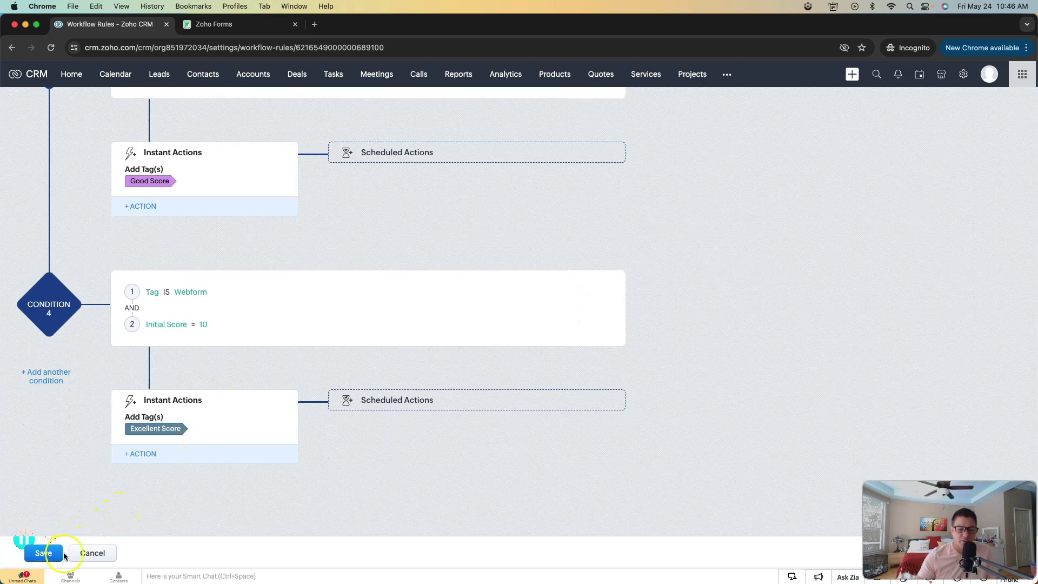
left_click(102, 554)
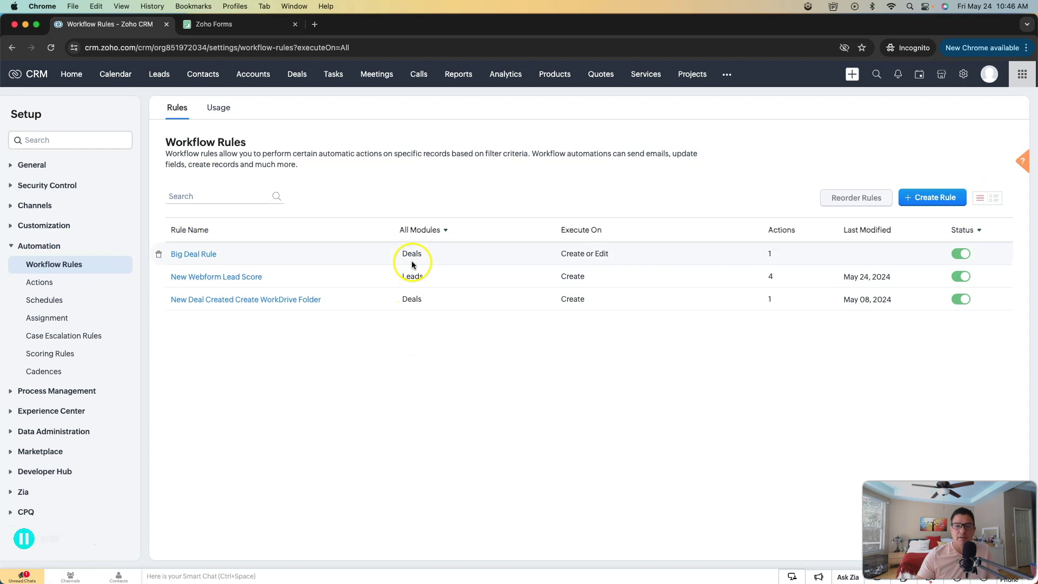
Switch to Zoho Forms, open the live lead form, and submit a test entry with a full name and $250k - $1MM revenue
left_click(224, 24)
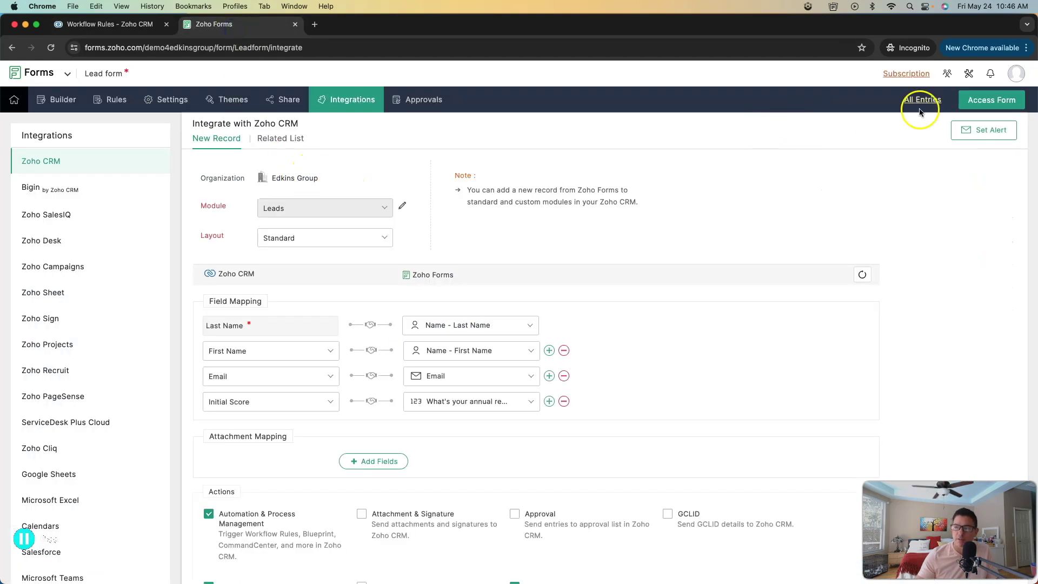
left_click(1000, 104)
left_click(443, 149)
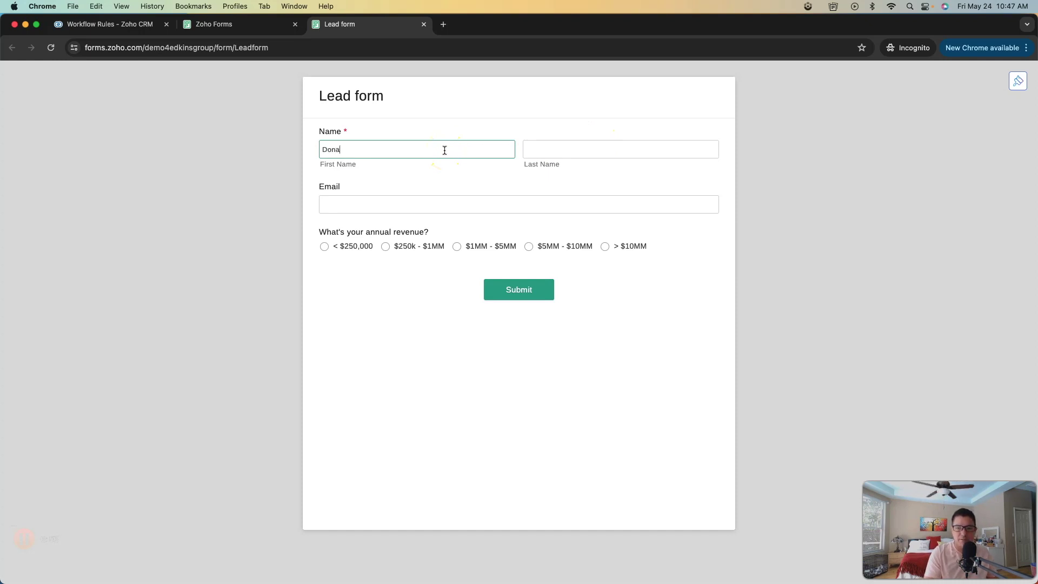
key("Tab")
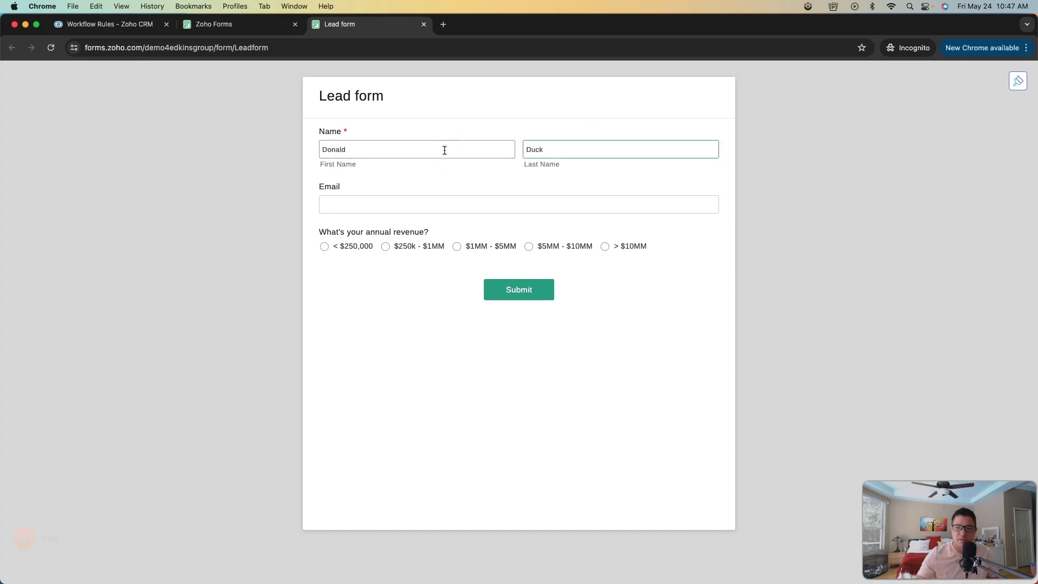
left_click(394, 248)
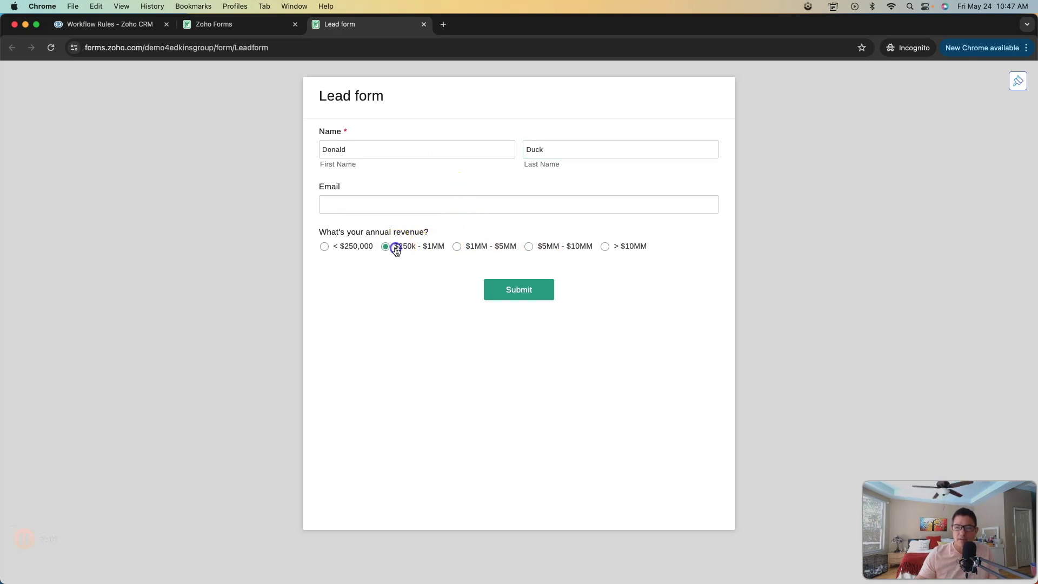
left_click(520, 291)
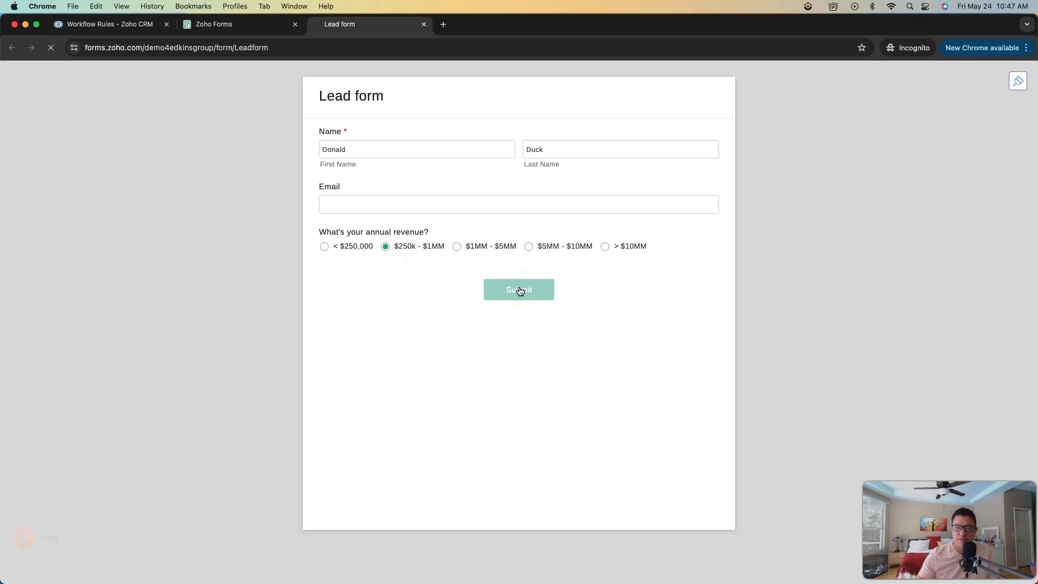
Switch to Zoho CRM, open the leads list, and filter it to leads whose tag is Fair Score
left_click(110, 26)
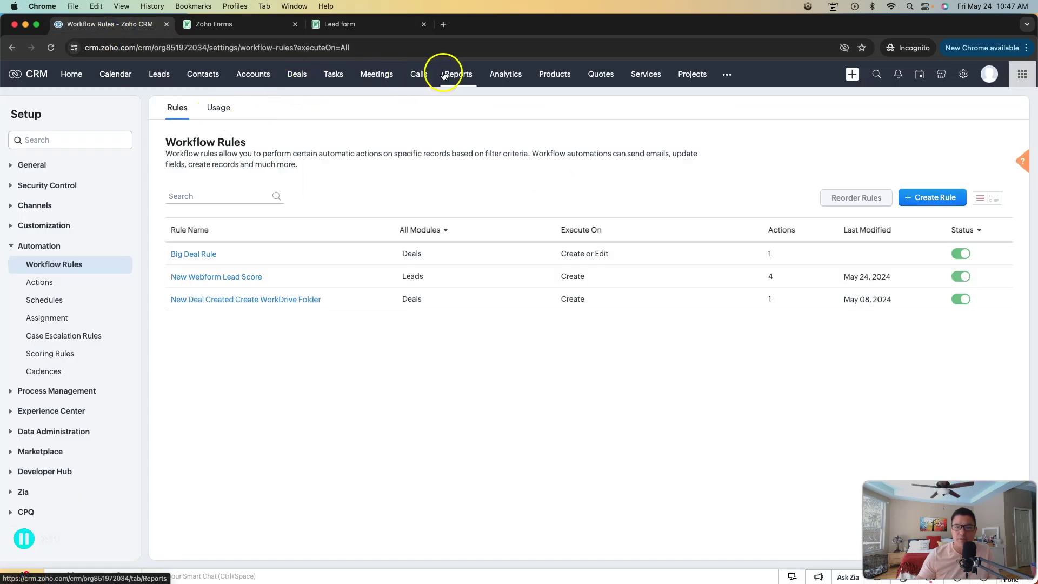
left_click(160, 75)
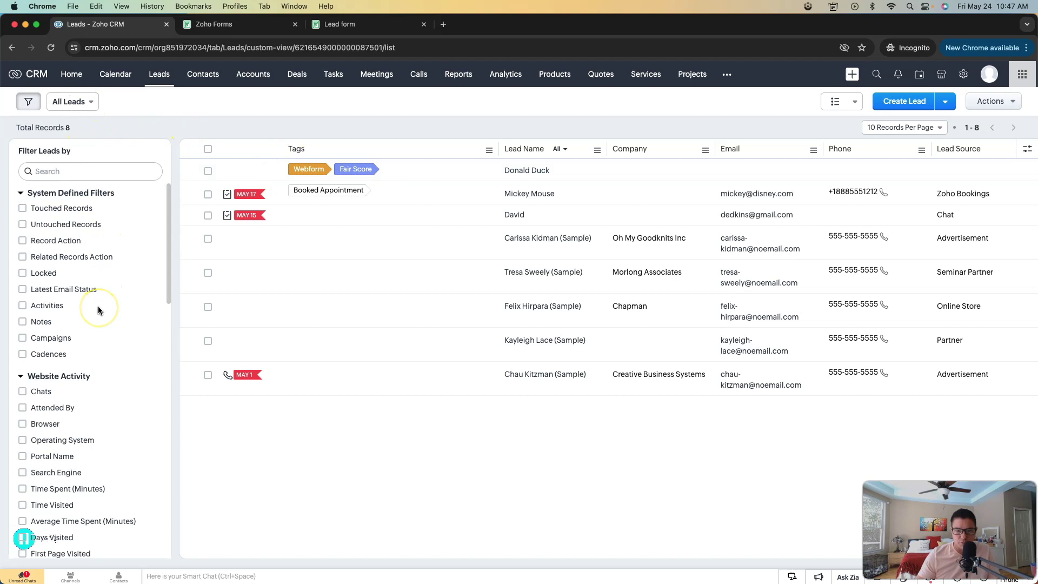
left_click(60, 170)
type("tag")
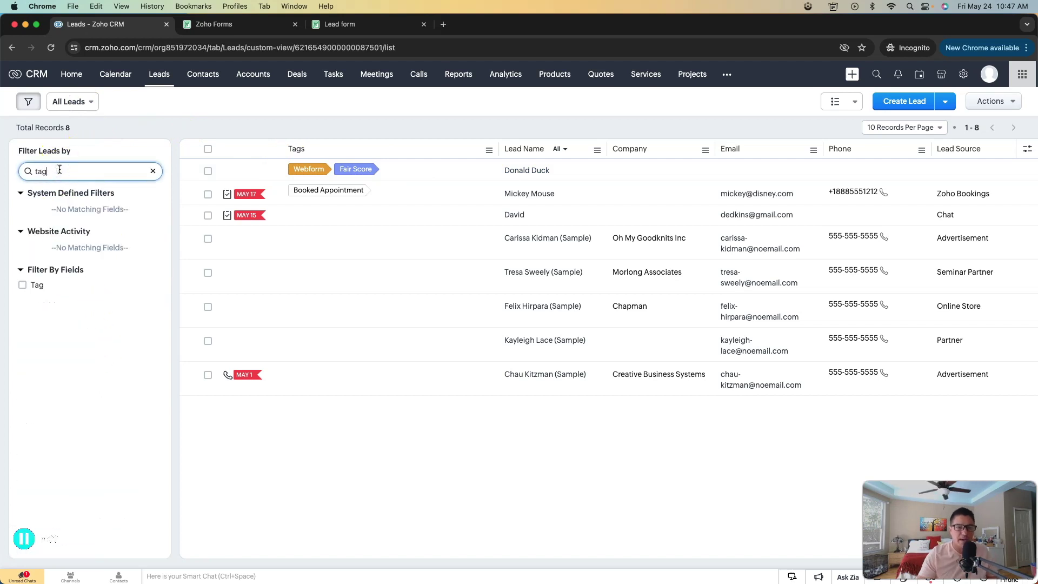
left_click(38, 284)
left_click(48, 317)
left_click(53, 368)
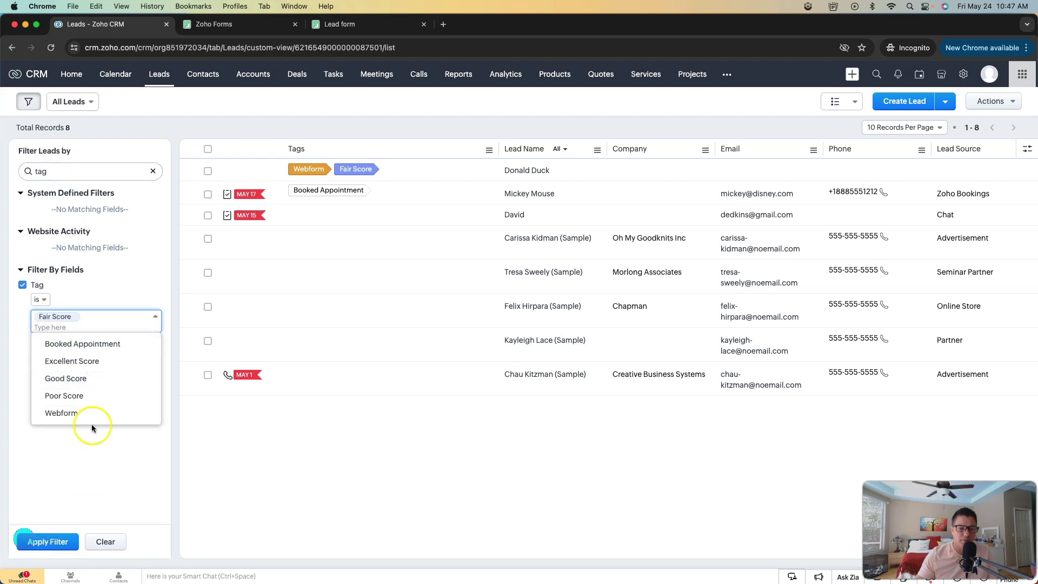
left_click(80, 532)
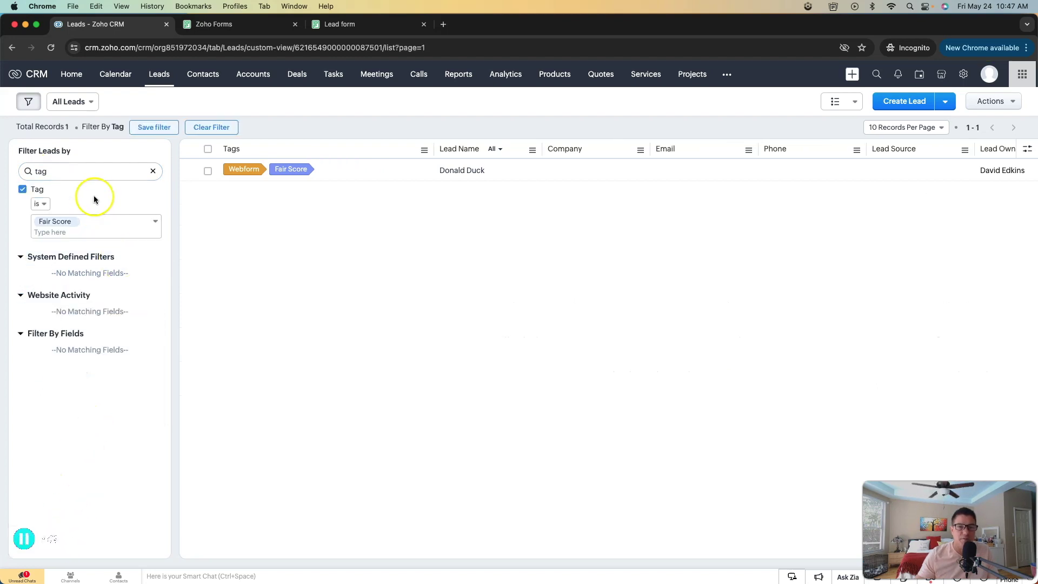
Save the applied tag filter under the name Fair Score
left_click(154, 130)
type("Fair Score")
key("Return")
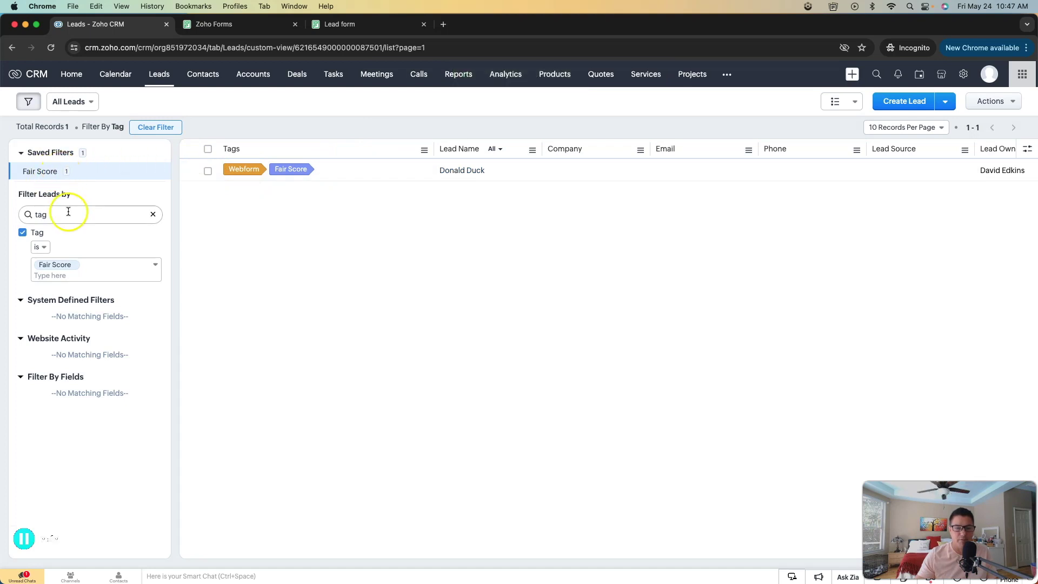
Replace the tag in the leads filter with Excellent Score and apply it
left_click(74, 266)
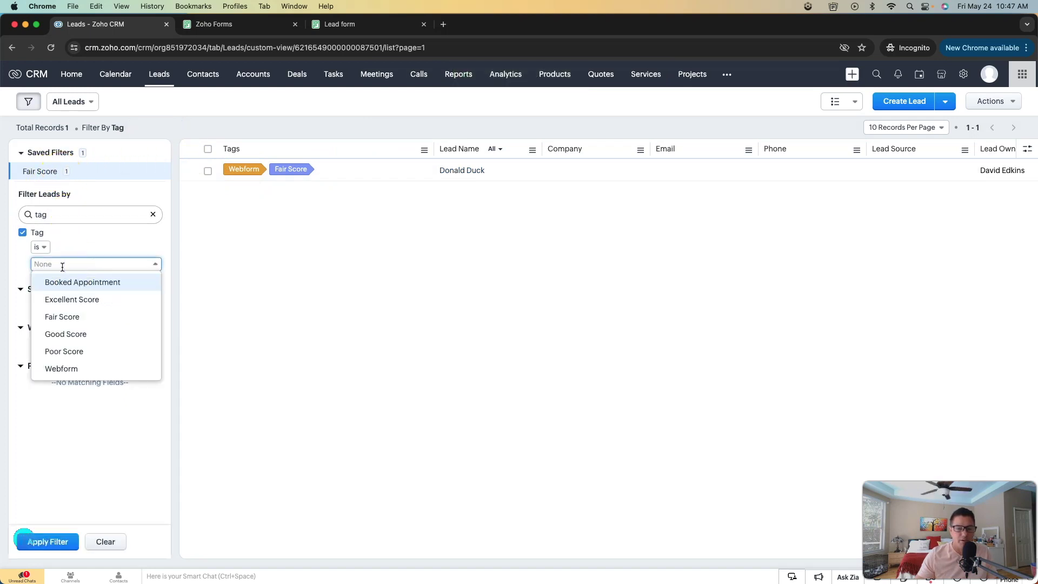
left_click(75, 301)
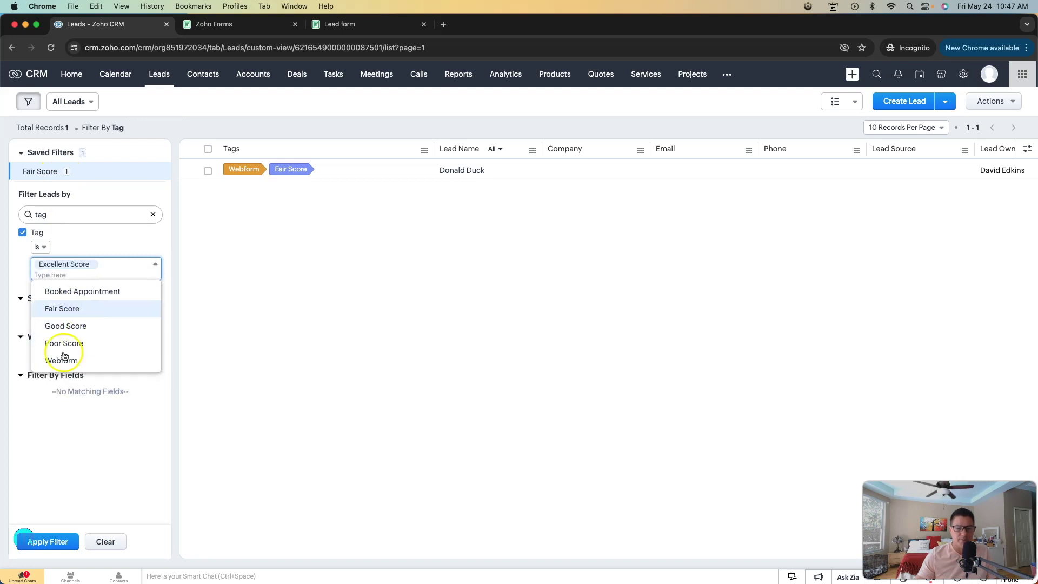
left_click(60, 540)
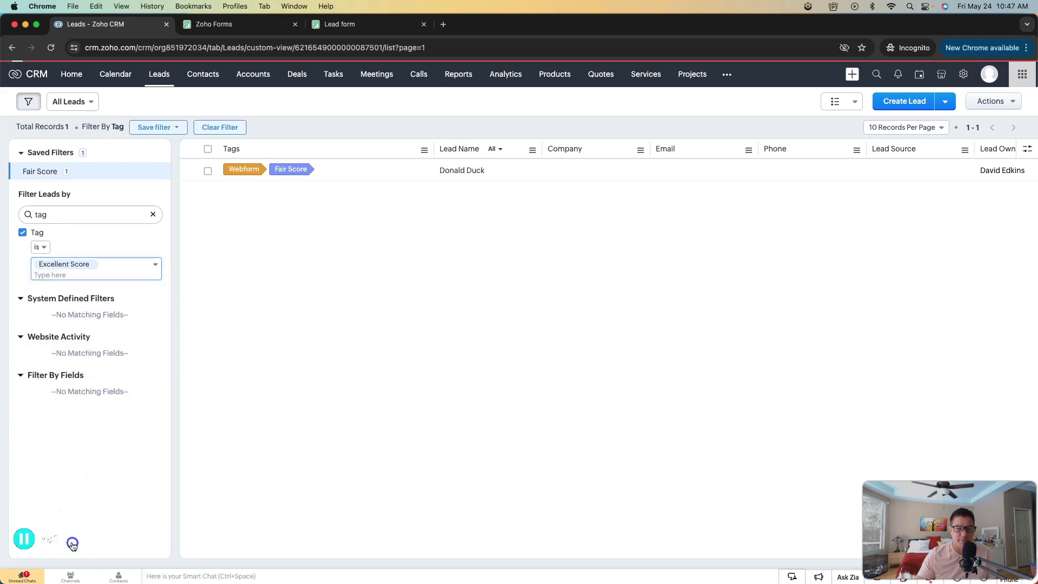
Save the current criteria as a new filter named Excellent Score, and clear the filter from the leads list
left_click(161, 130)
left_click(168, 164)
left_click(511, 113)
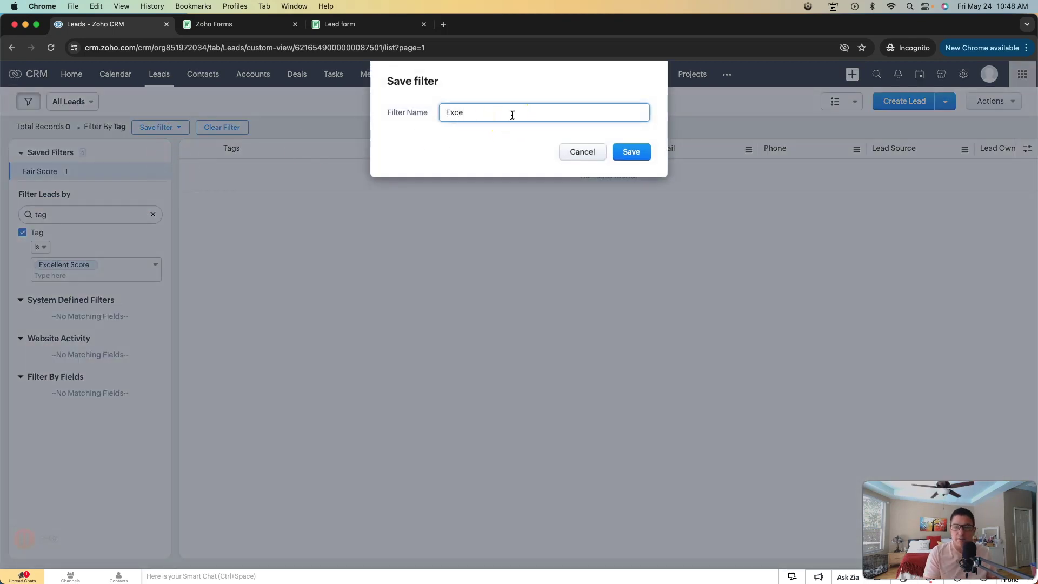
type("Excellent Score")
key("Return")
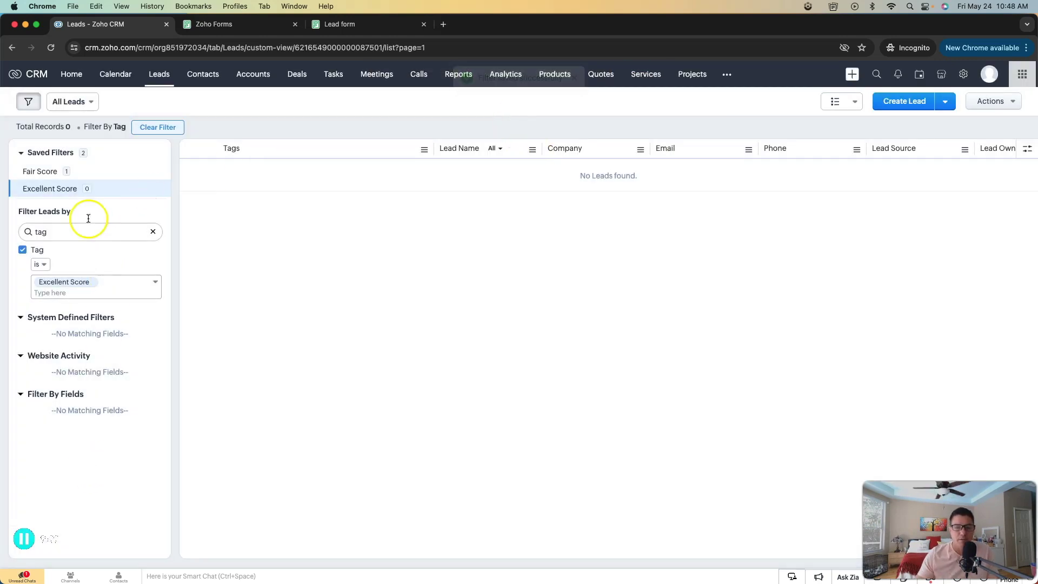
left_click(149, 128)
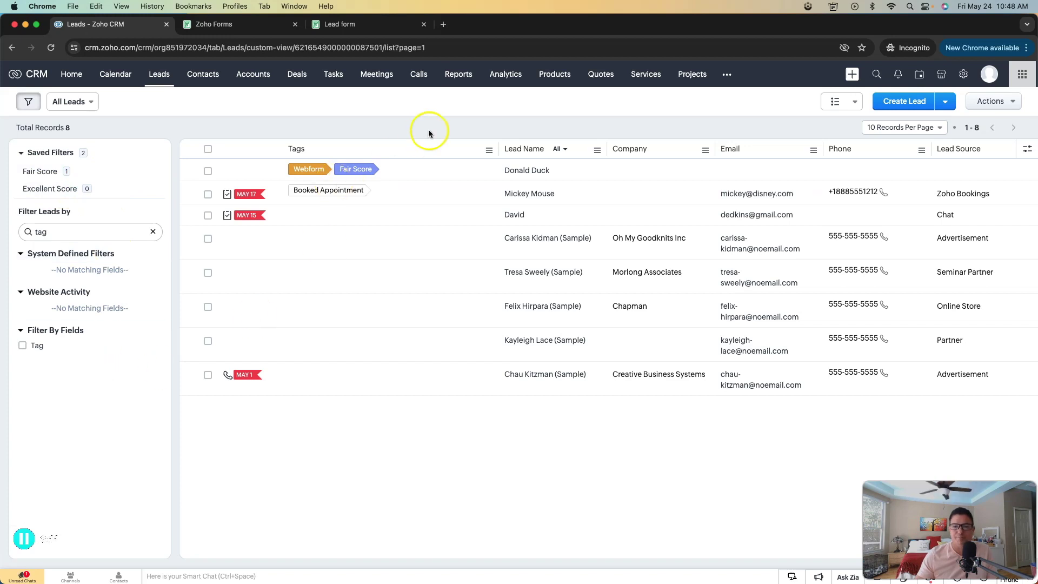
Switch to the live lead form and submit another test entry with a full name and > $10MM annual revenue
left_click(336, 24)
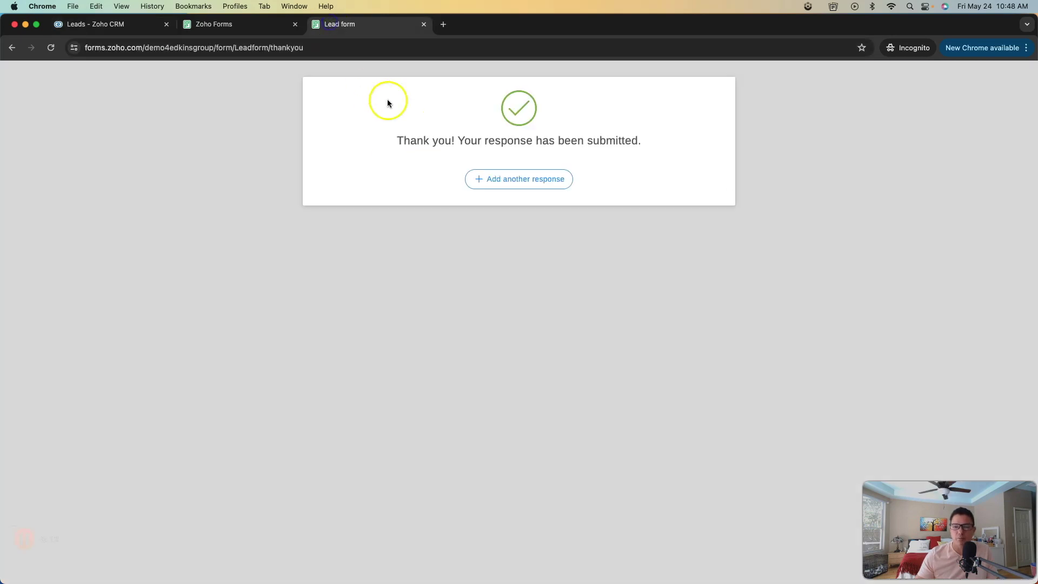
left_click(540, 178)
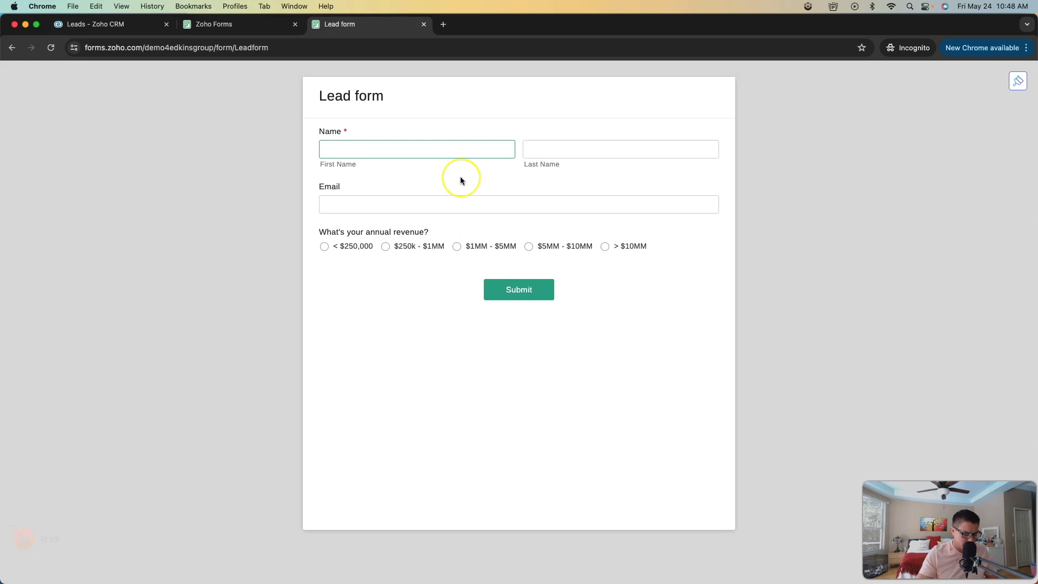
type("Daisy")
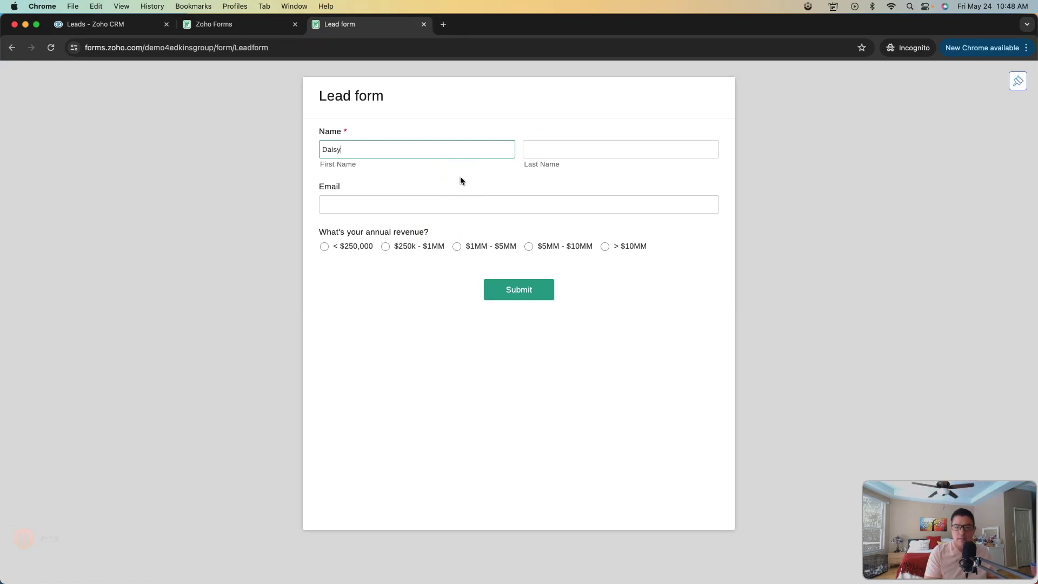
key("Tab")
type("Duck")
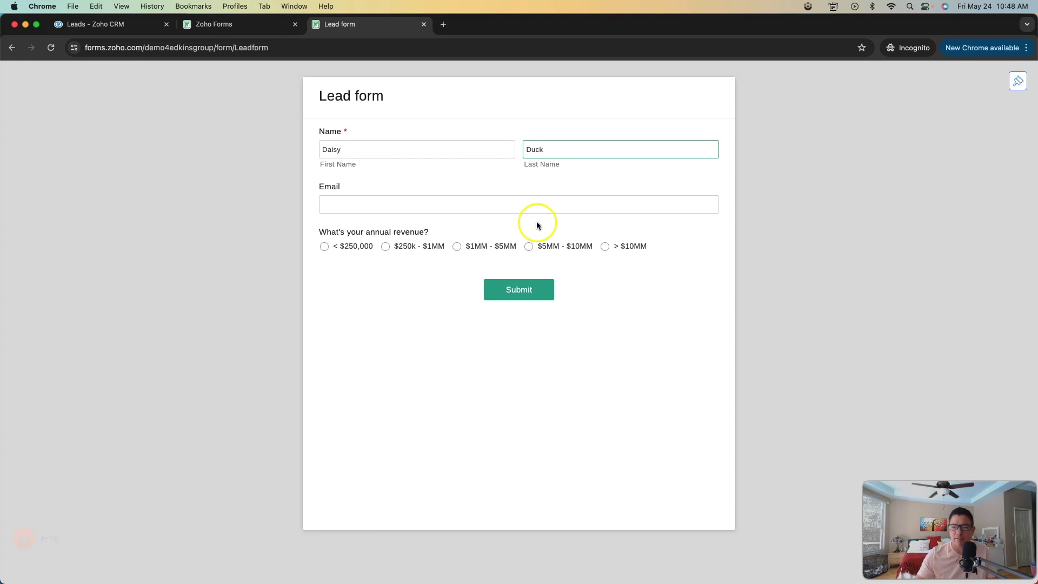
left_click(605, 246)
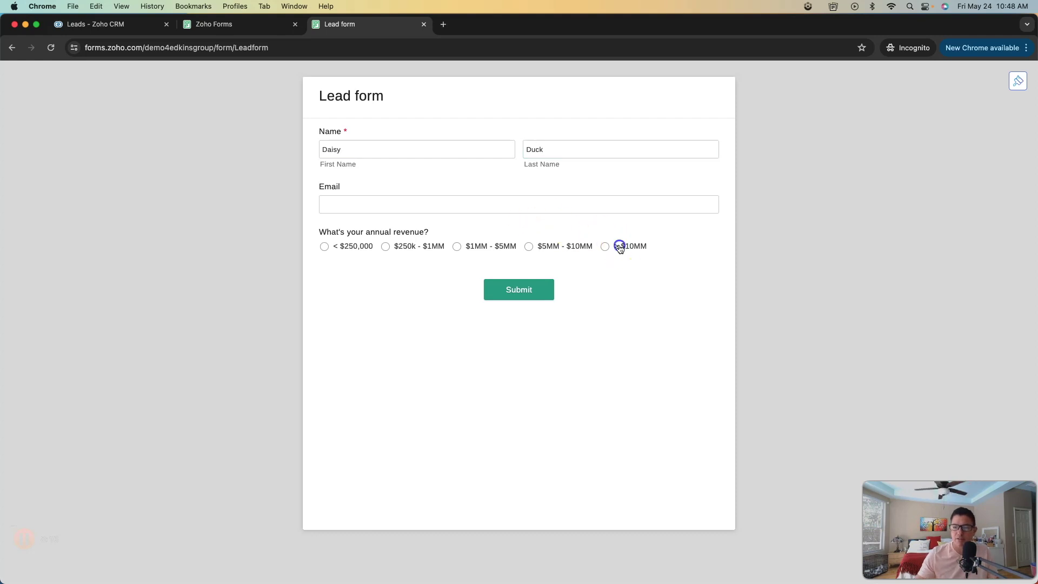
left_click(522, 292)
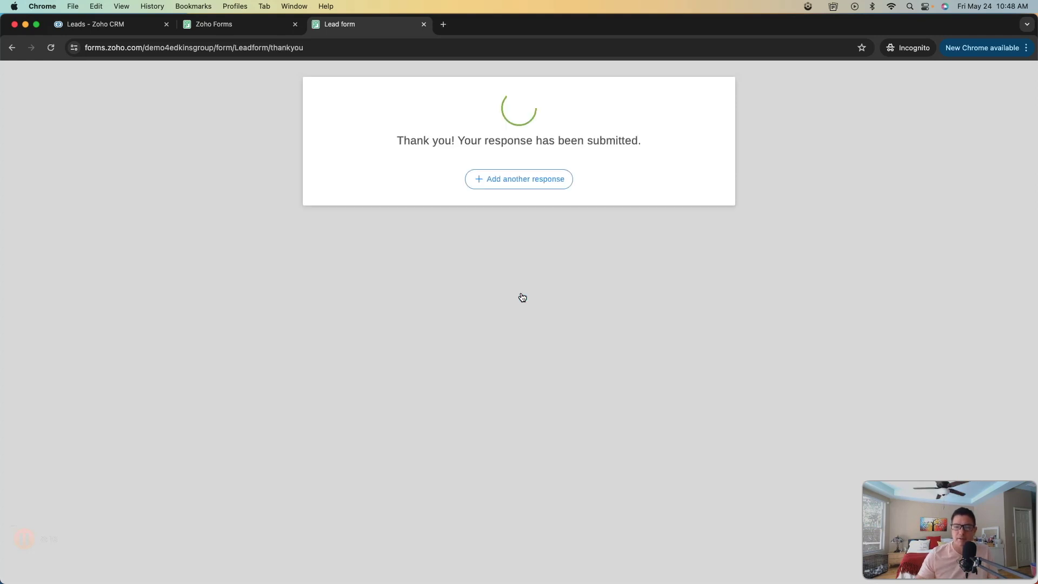
Switch to Zoho CRM and refresh the leads list to look for the newly submitted lead
left_click(107, 26)
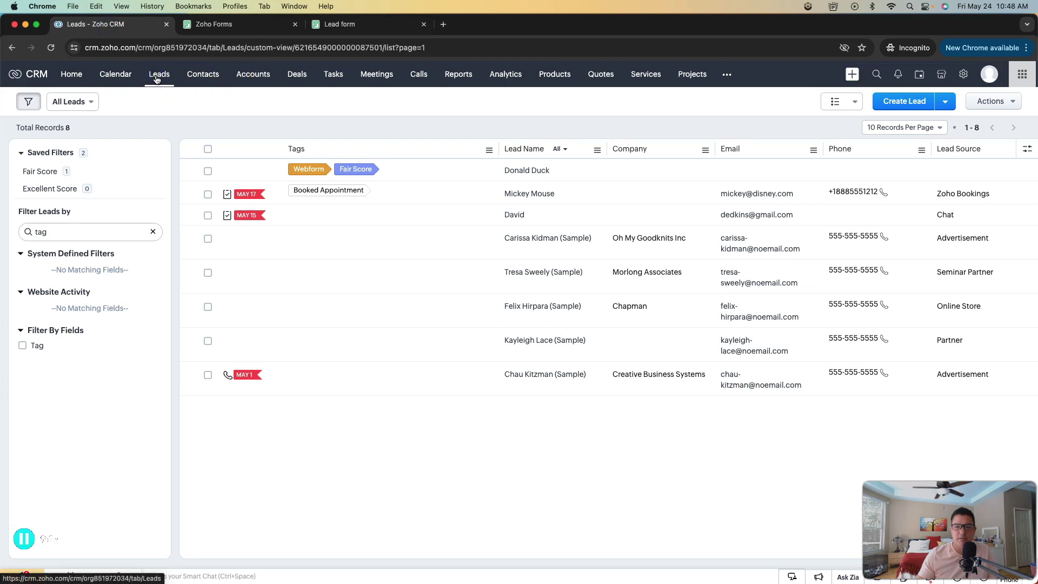
left_click(51, 47)
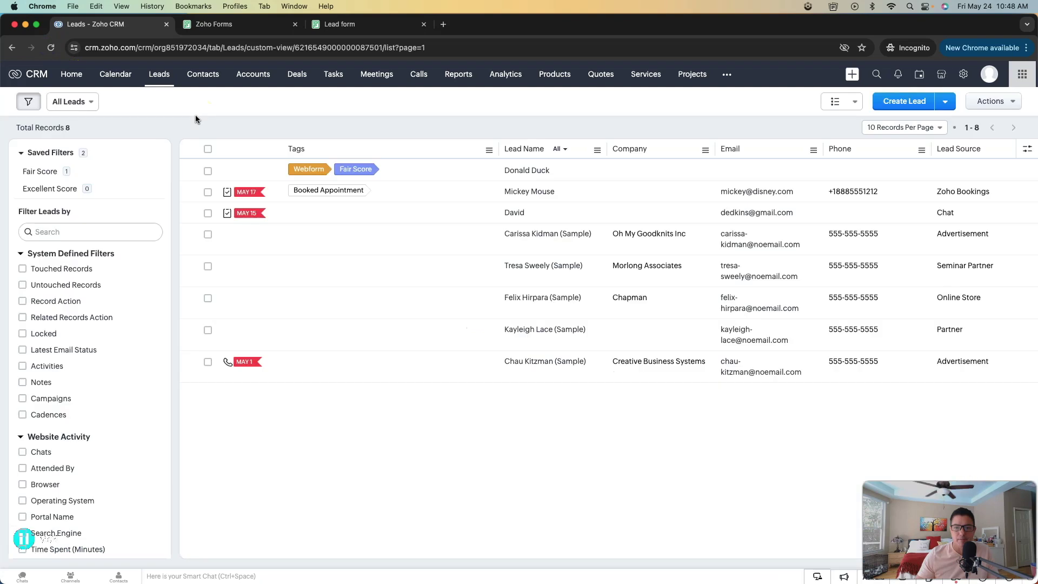
left_click(129, 102)
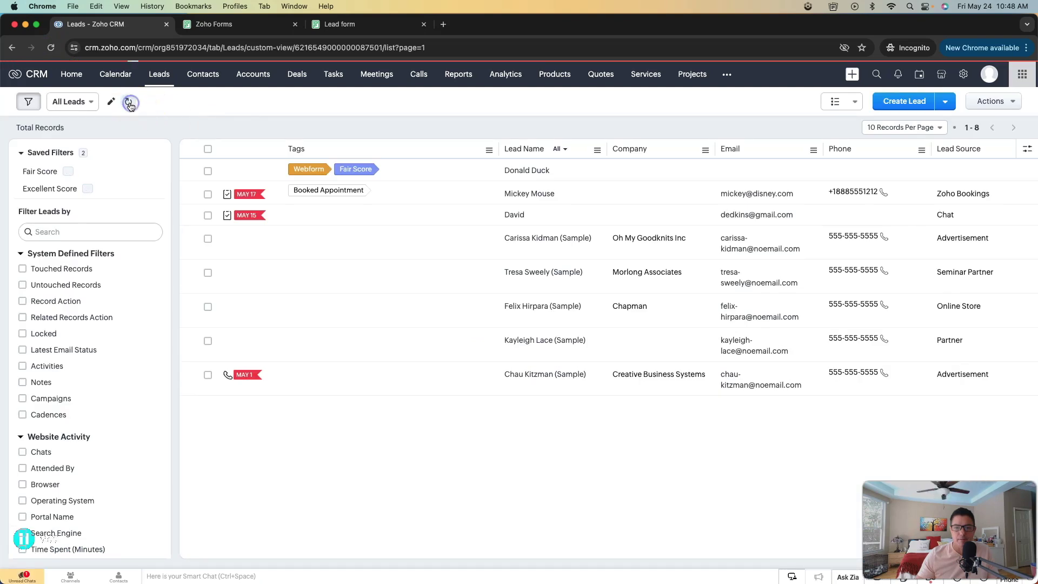
Switch to Zoho Forms and view all lead form entries to check the new entry's CRM status
left_click(367, 33)
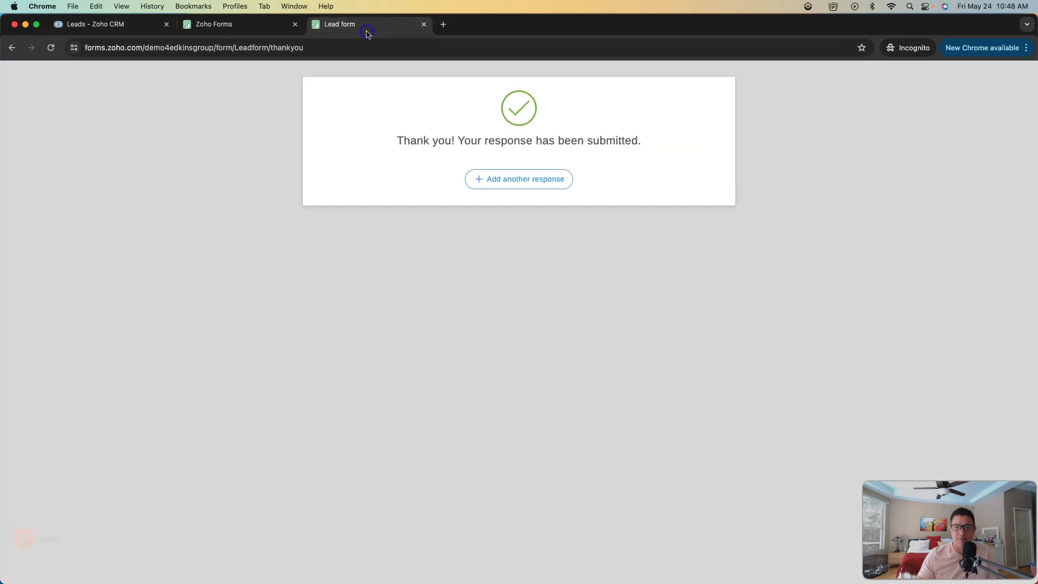
left_click(255, 25)
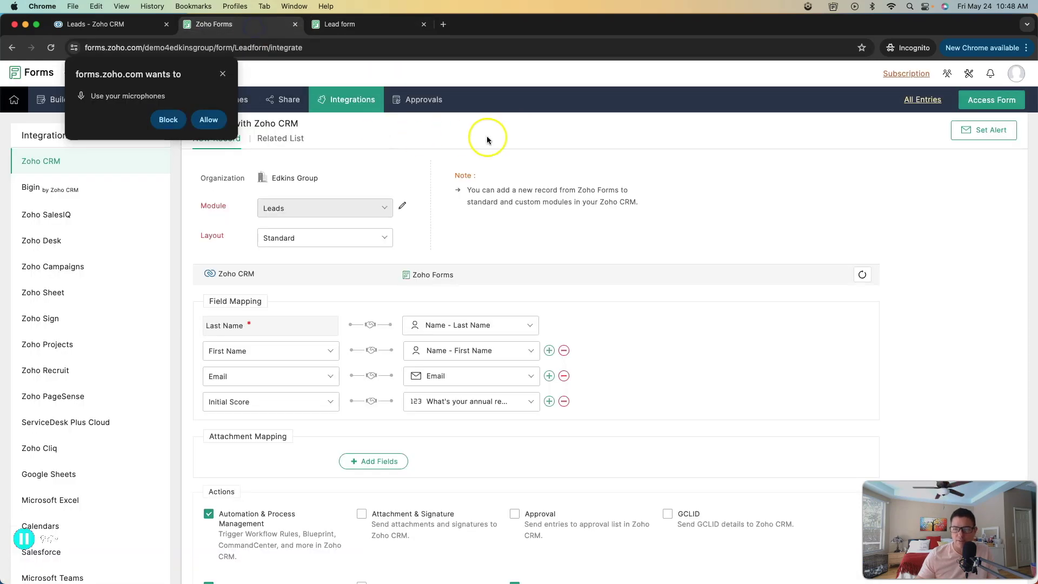
left_click(920, 102)
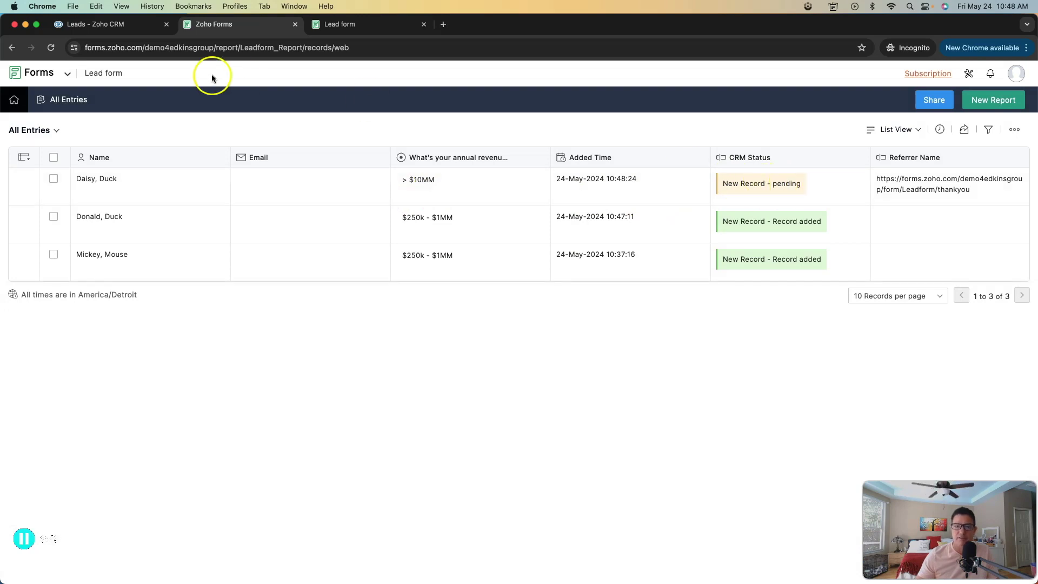
Switch to Zoho CRM, refresh the leads list, and examine the newest lead's tags and details
left_click(111, 24)
left_click(127, 102)
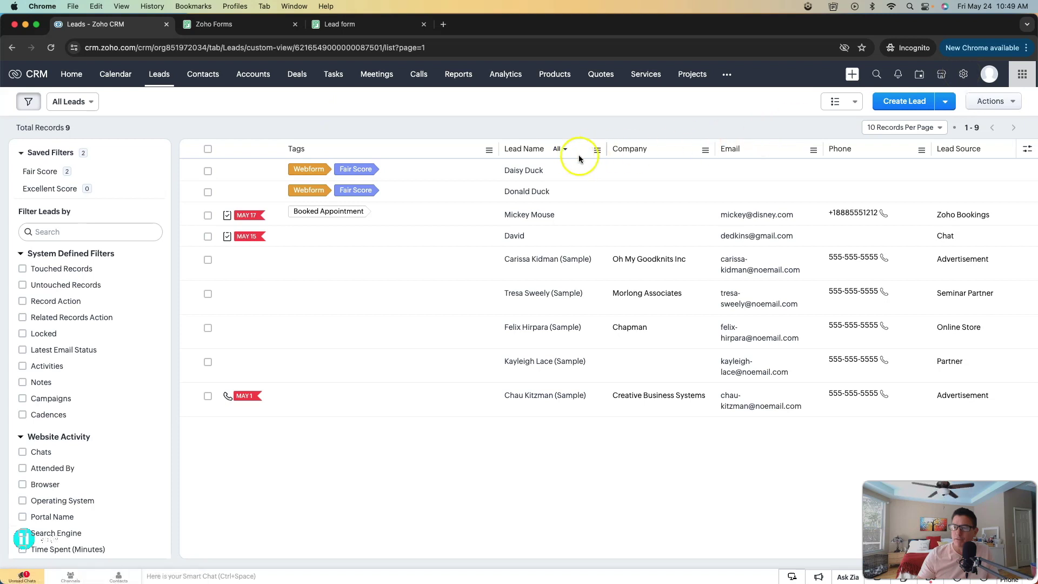
left_click(542, 170)
scroll(419, 328, "down", 3)
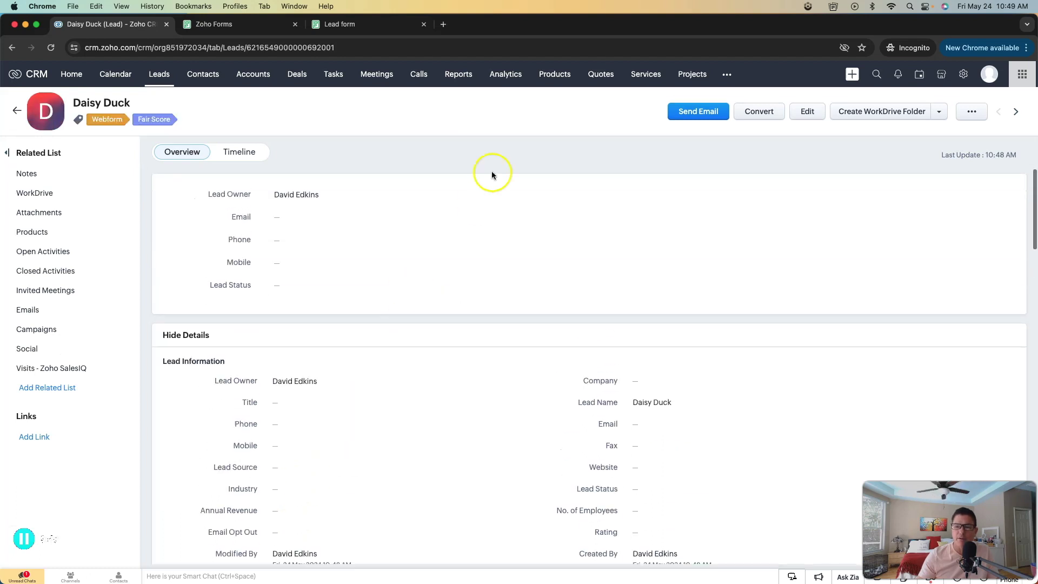
Go to the CRM workflow rules and open the New Webform Lead Score rule
left_click(963, 78)
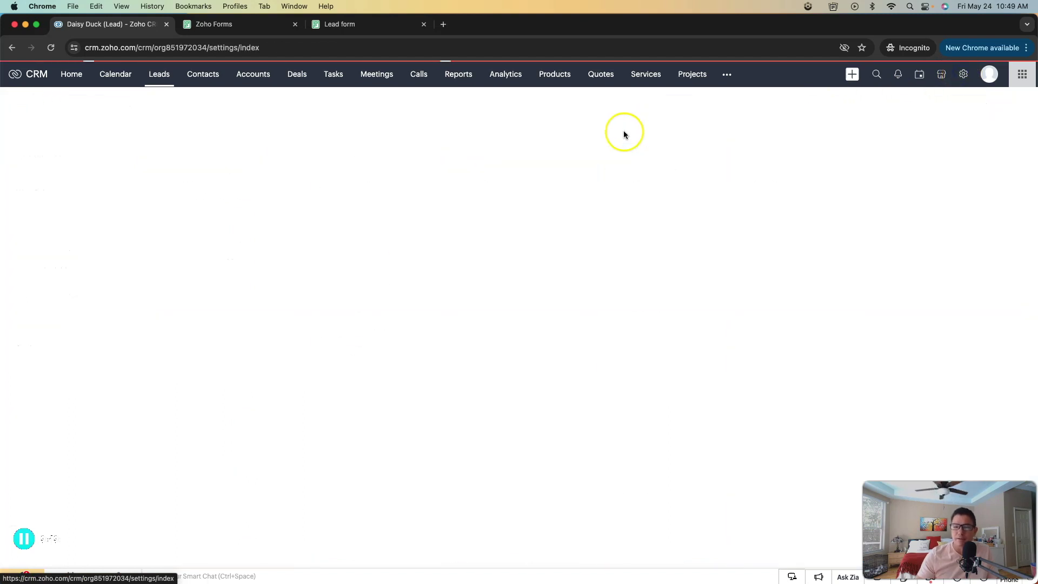
left_click(780, 167)
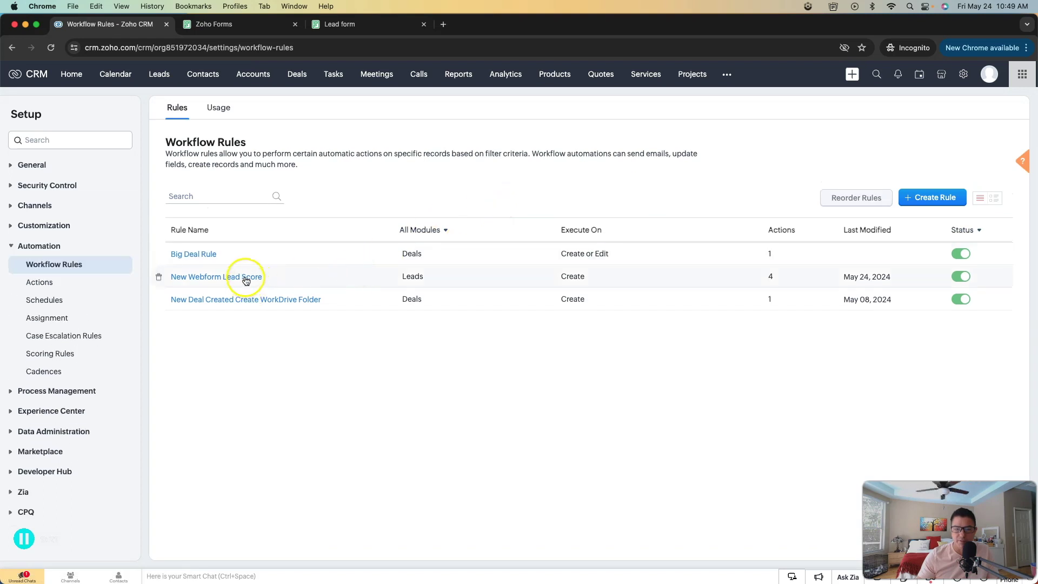
left_click(245, 278)
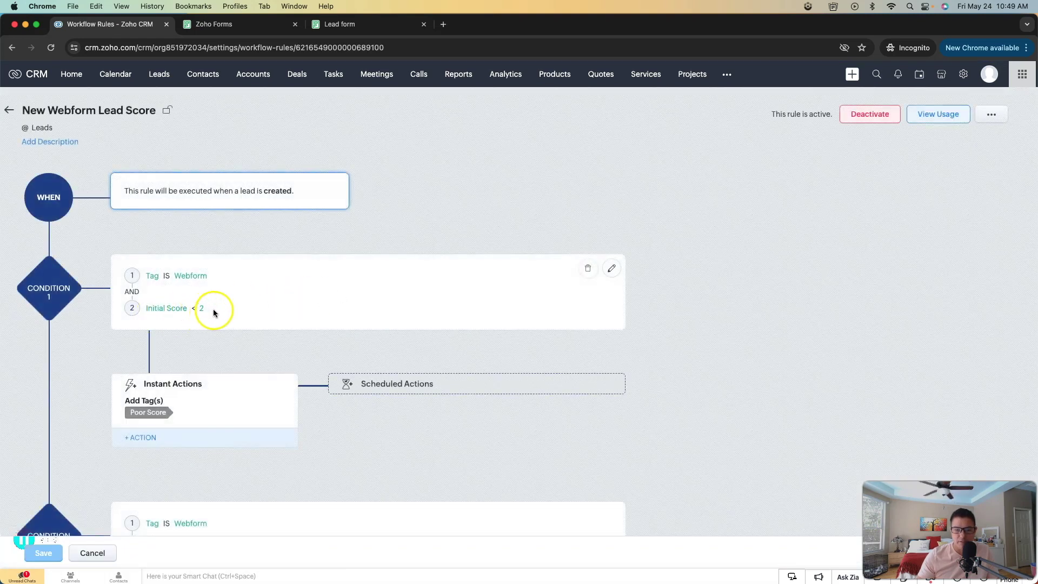
Set the upper limit of condition 2's Initial Score range to 3 and confirm the criteria change
scroll(261, 304, "down", 5)
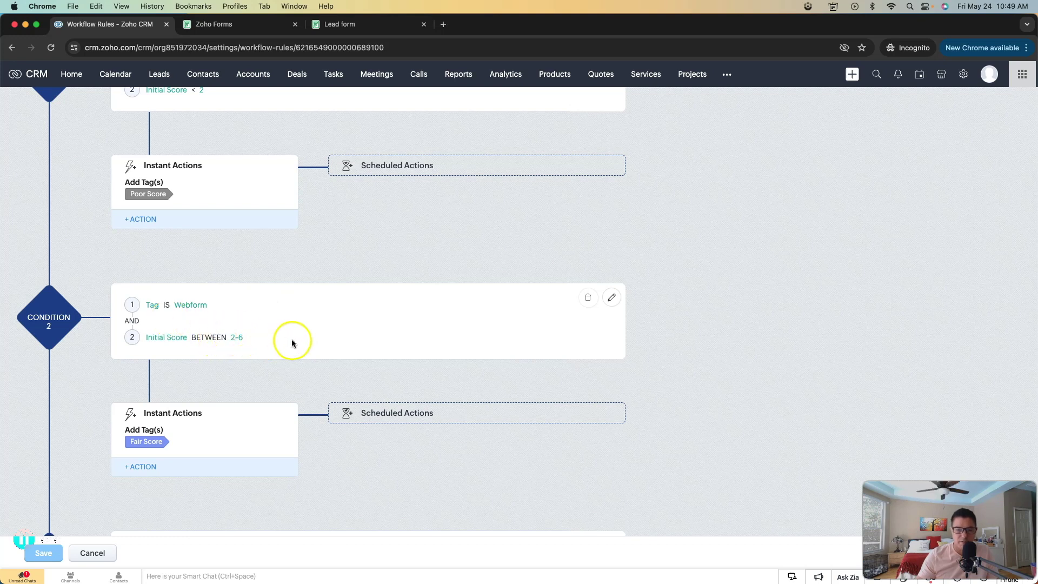
left_click(614, 299)
left_click(359, 387)
scroll(425, 378, "up", 3)
scroll(425, 382, "down", 2)
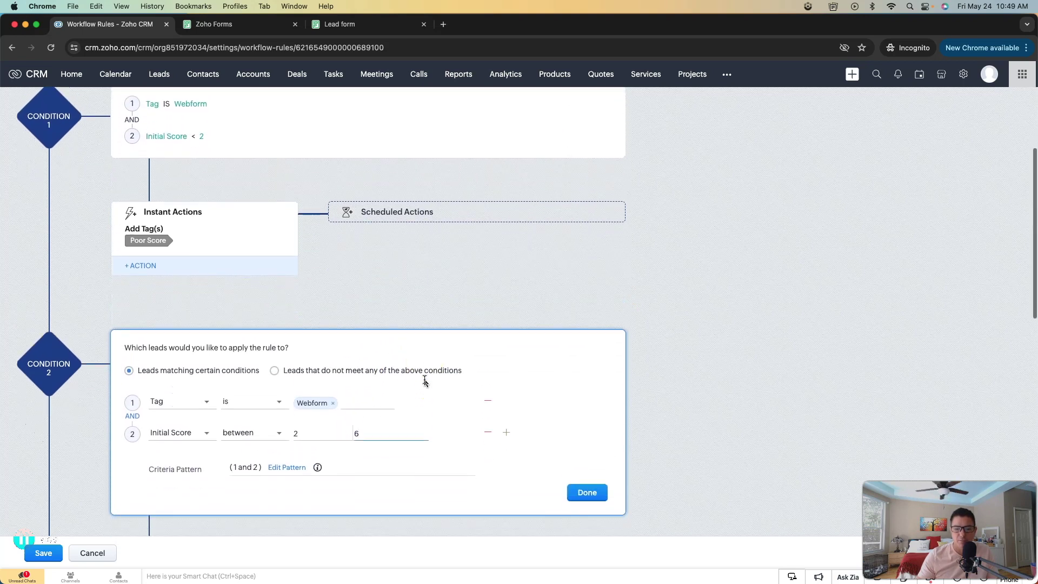
key("BackSpace")
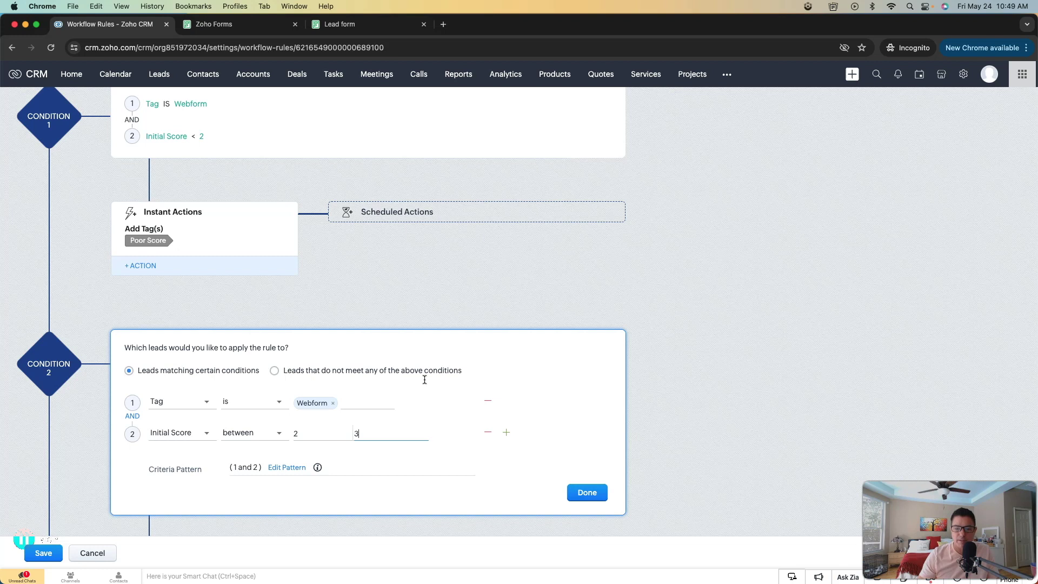
scroll(529, 390, "down", 1)
left_click(587, 463)
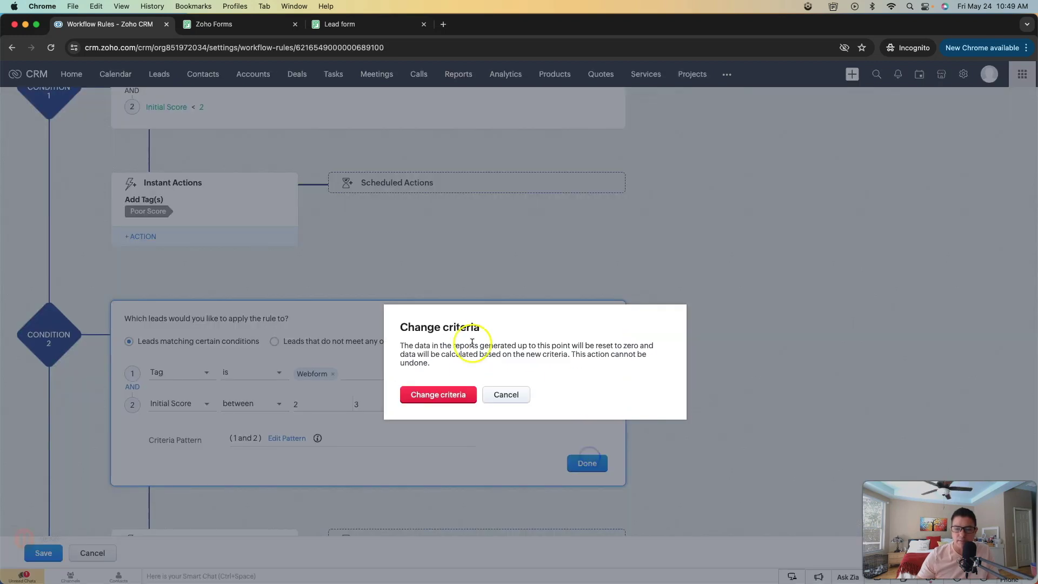
left_click(444, 395)
Change condition 3's Initial Score criterion to equal 4 and confirm the criteria change
scroll(394, 366, "down", 5)
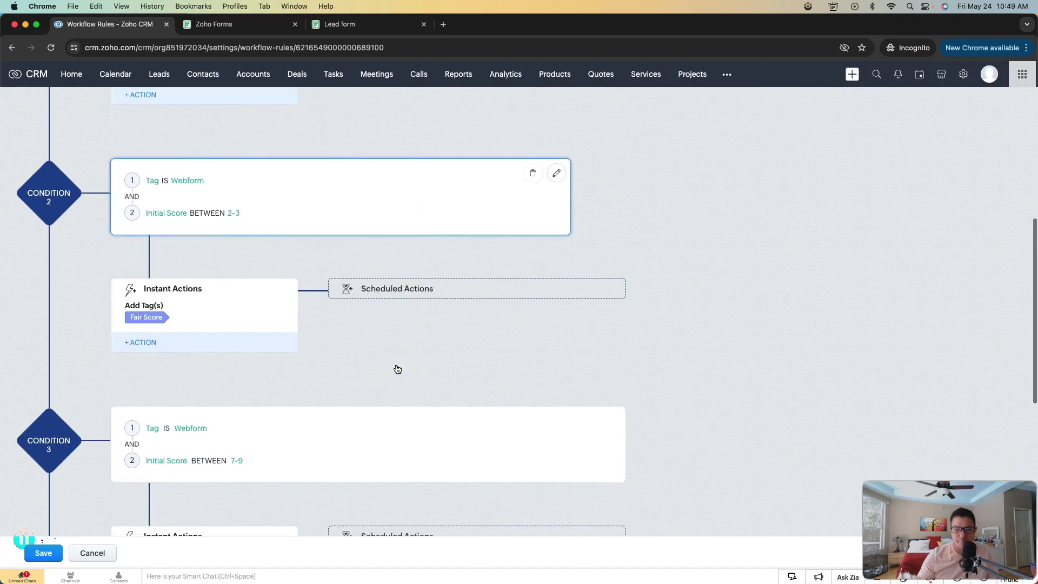
left_click(612, 372)
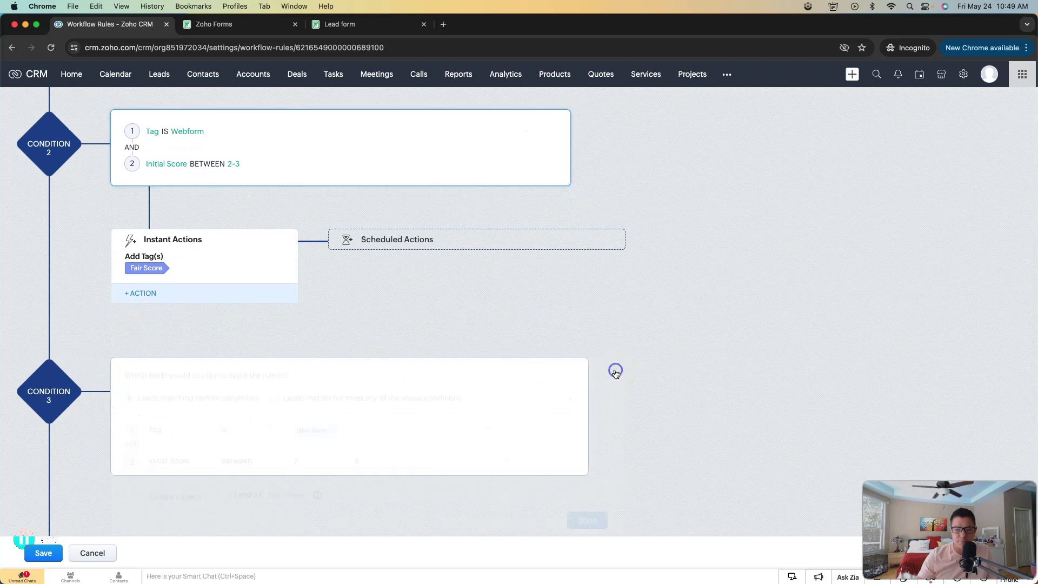
left_click(259, 460)
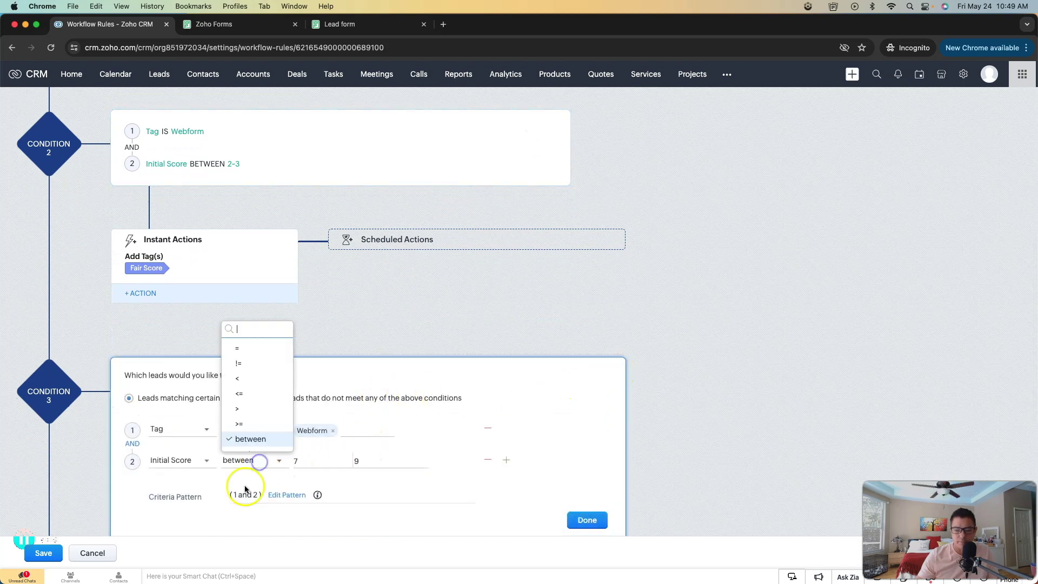
left_click(237, 348)
left_click(311, 464)
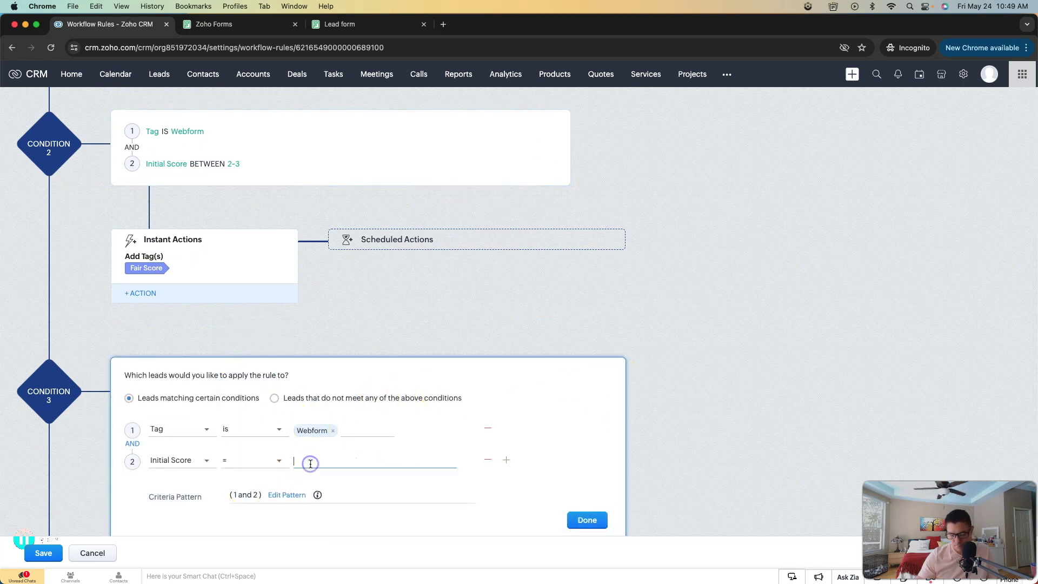
type("4")
left_click(587, 520)
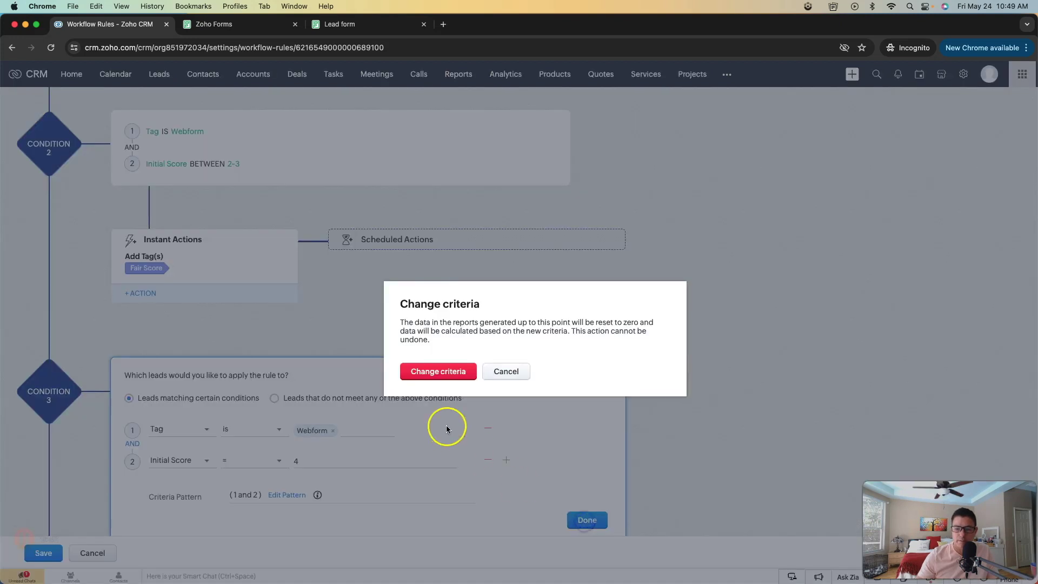
left_click(436, 371)
Set condition 4's Initial Score value to 5, confirm the criteria change, and try to save the rule
scroll(351, 407, "down", 4)
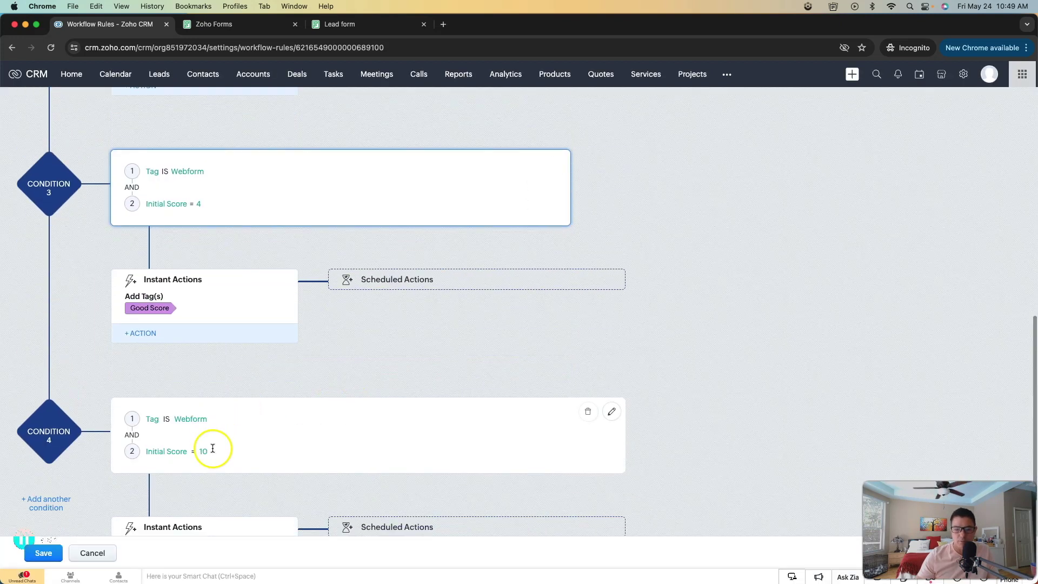
left_click(611, 411)
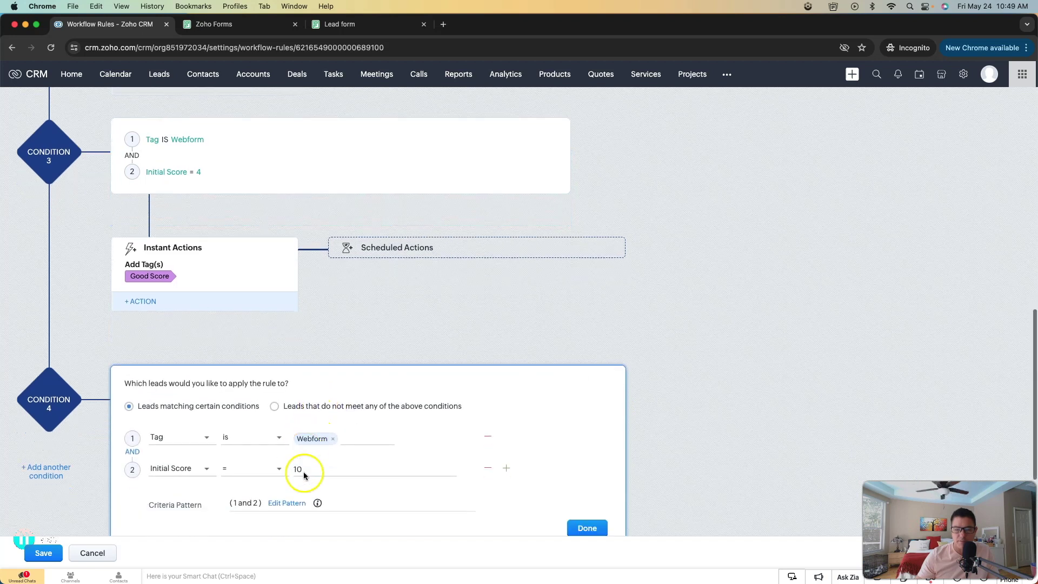
left_click(303, 457)
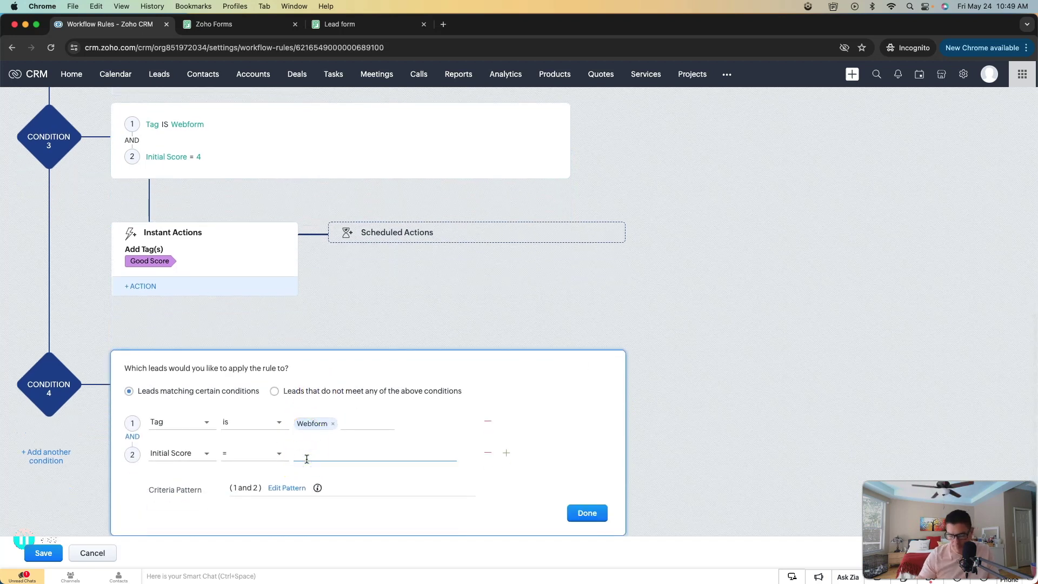
type("5")
left_click(587, 512)
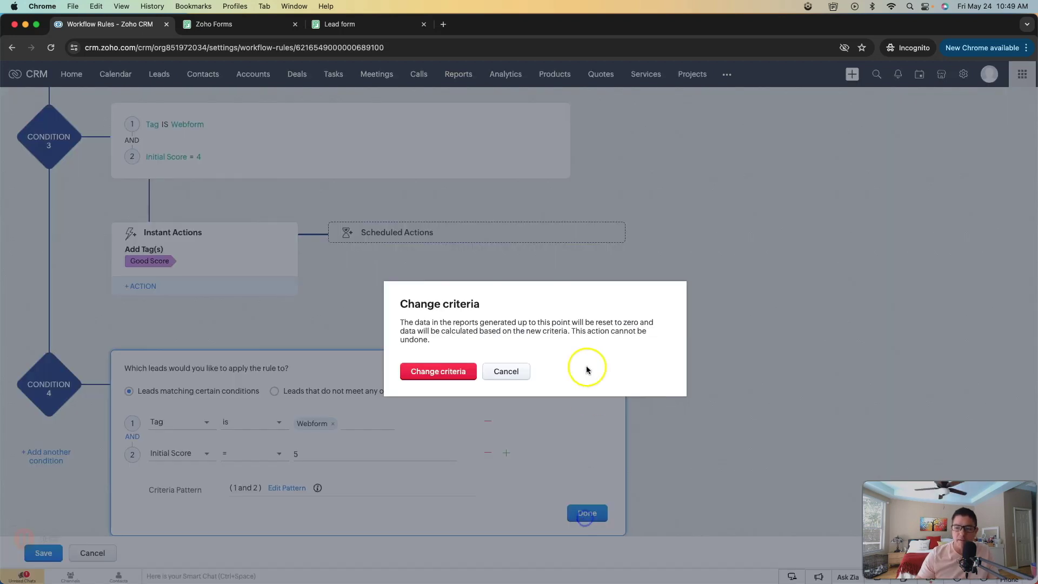
left_click(453, 372)
scroll(533, 332, "down", 2)
left_click(49, 554)
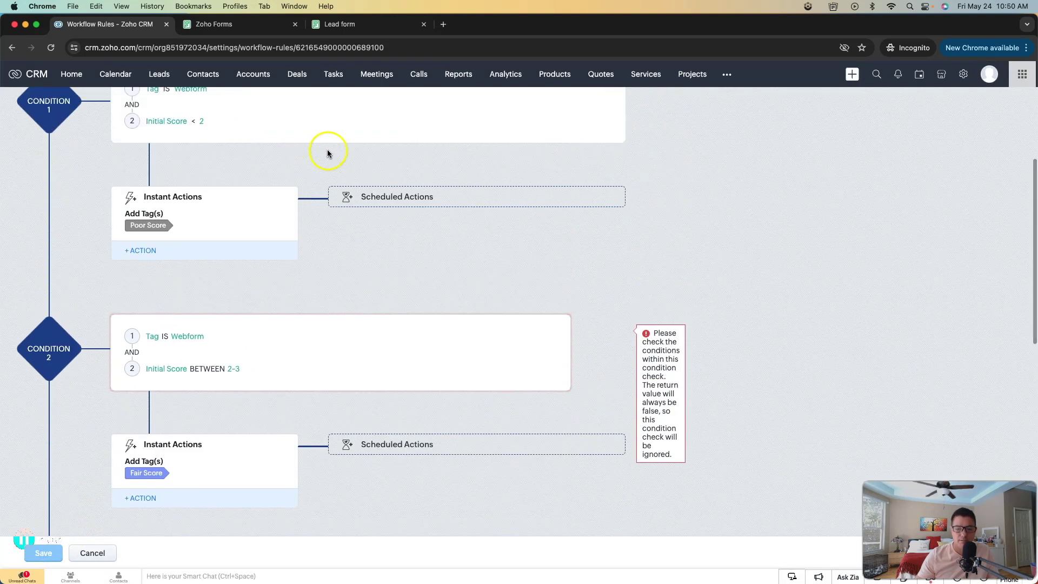
Set condition 2's Initial Score range to between 1 and 4, confirm the criteria change, and save the workflow rule
scroll(301, 286, "up", 3)
scroll(300, 286, "down", 5)
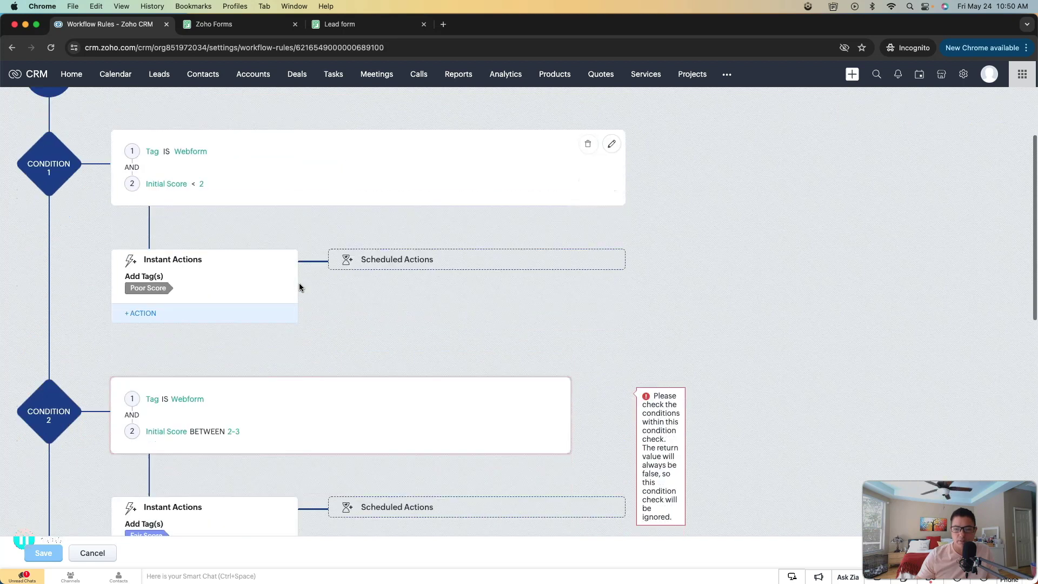
left_click(580, 367)
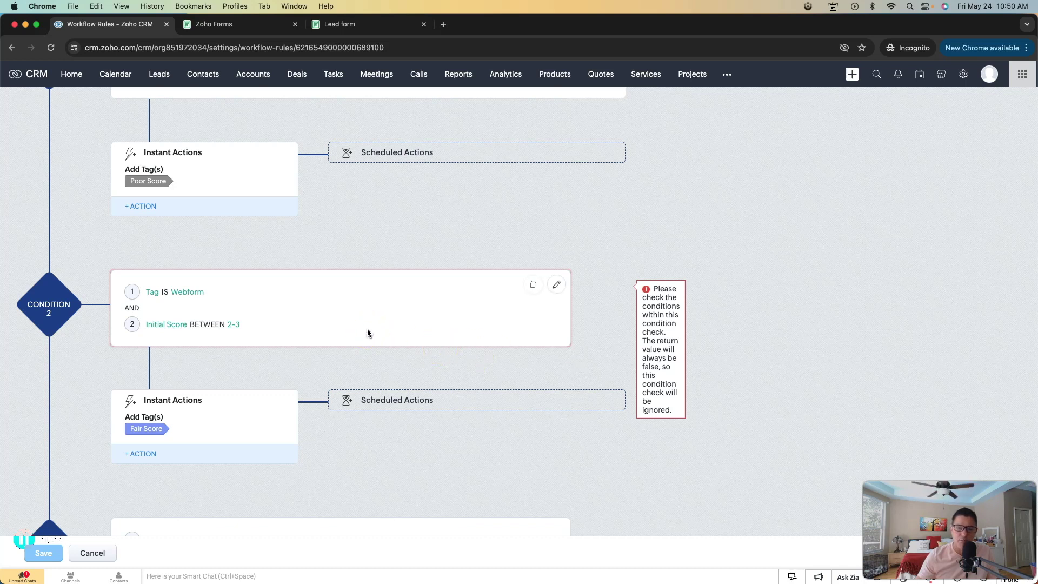
left_click(556, 285)
left_click(299, 375)
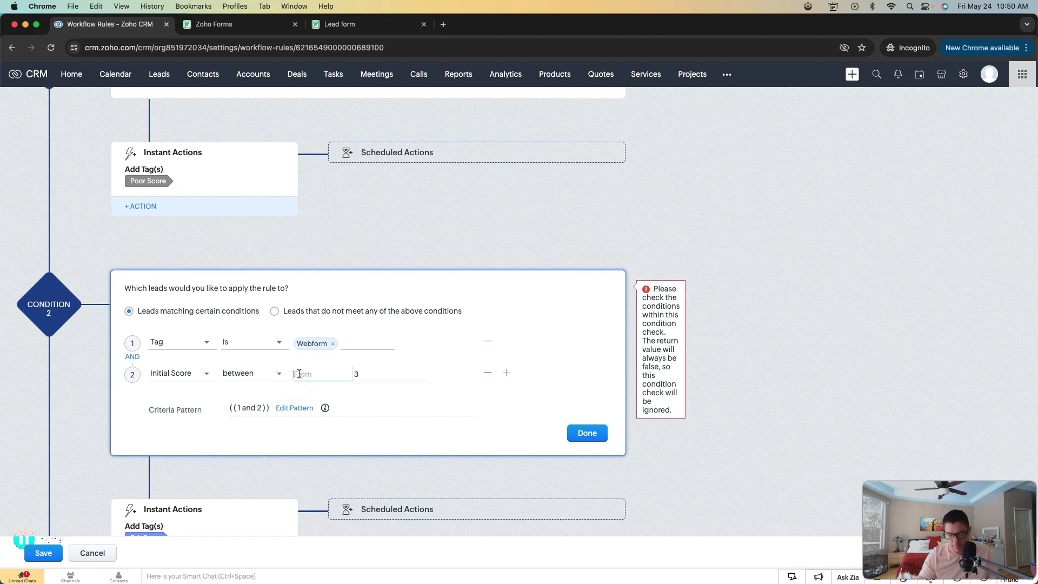
left_click(372, 379)
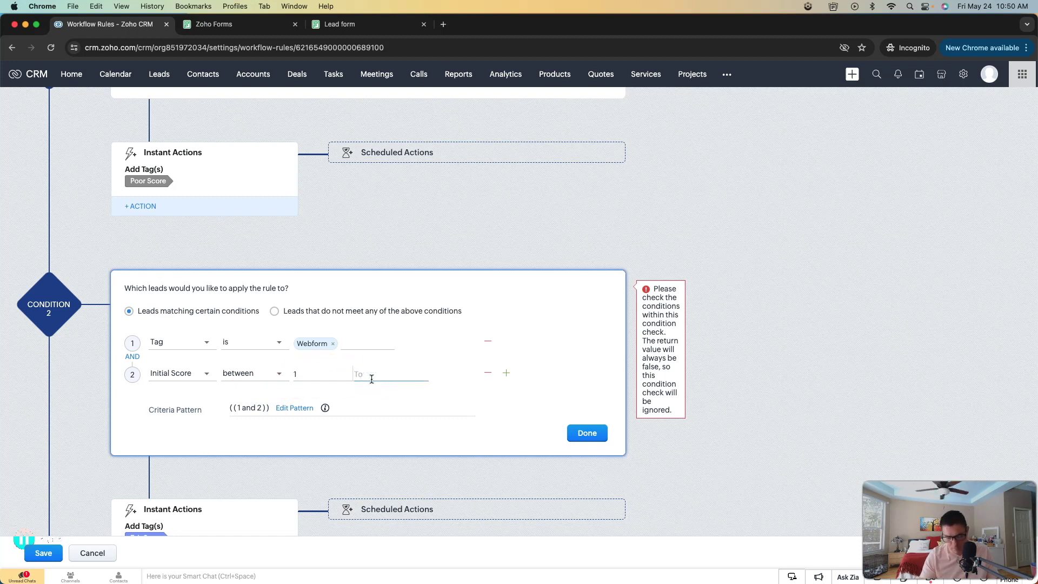
left_click(586, 433)
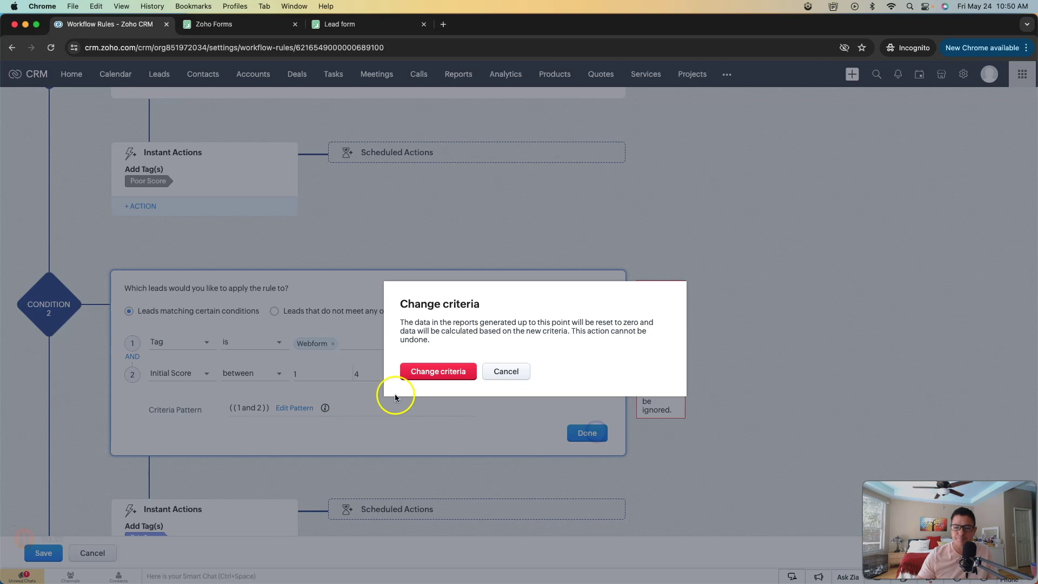
left_click(439, 375)
left_click(46, 553)
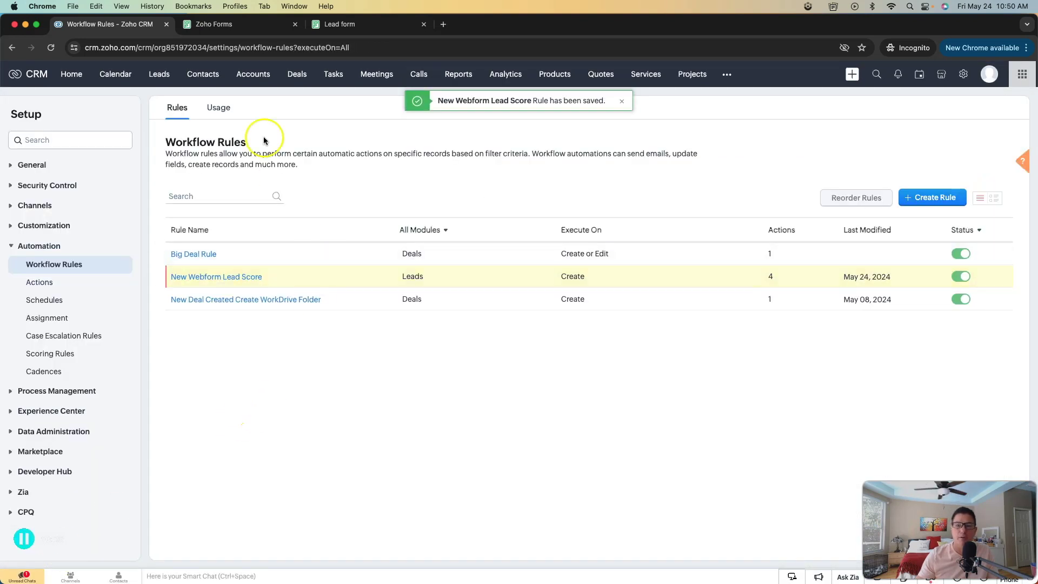
Open the Leads module and delete the newest lead, the first record in the list
left_click(169, 76)
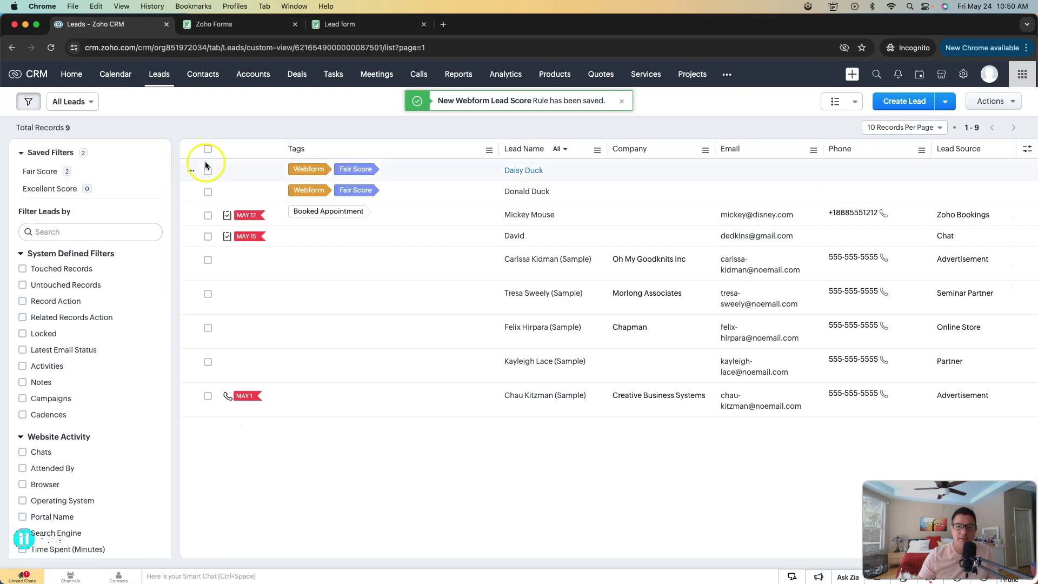
left_click(207, 172)
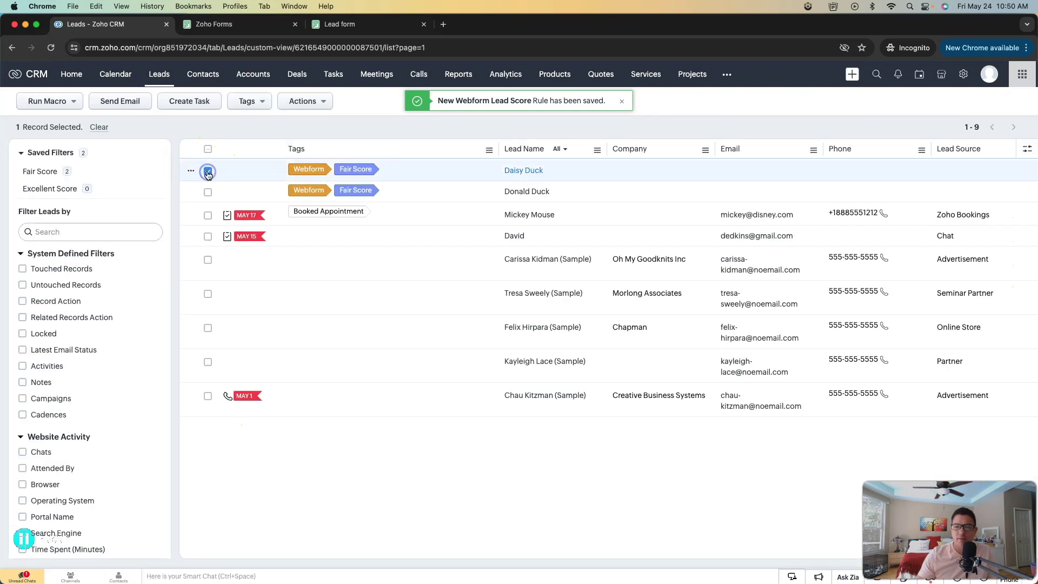
left_click(310, 103)
left_click(323, 228)
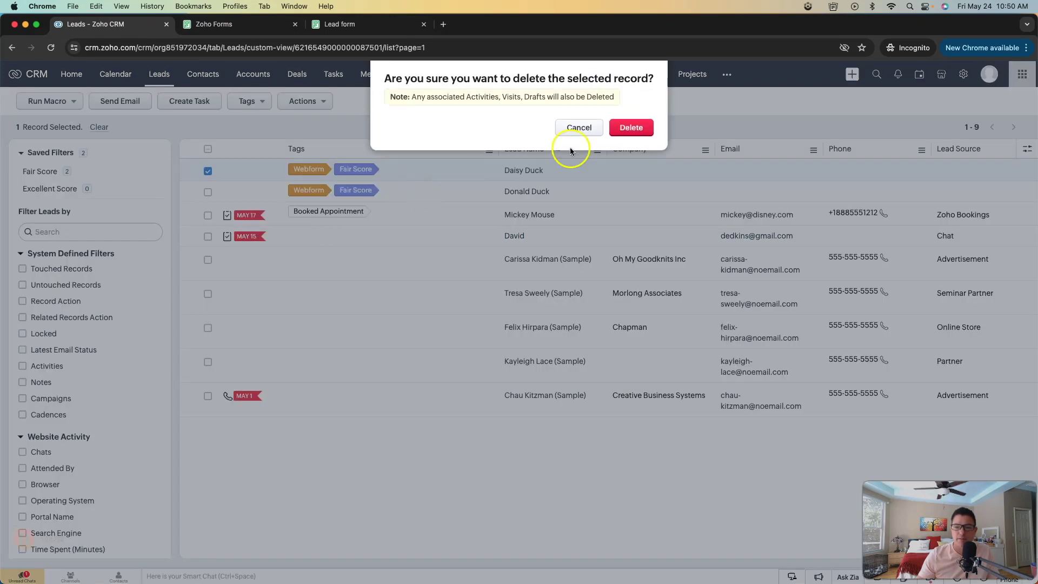
left_click(631, 128)
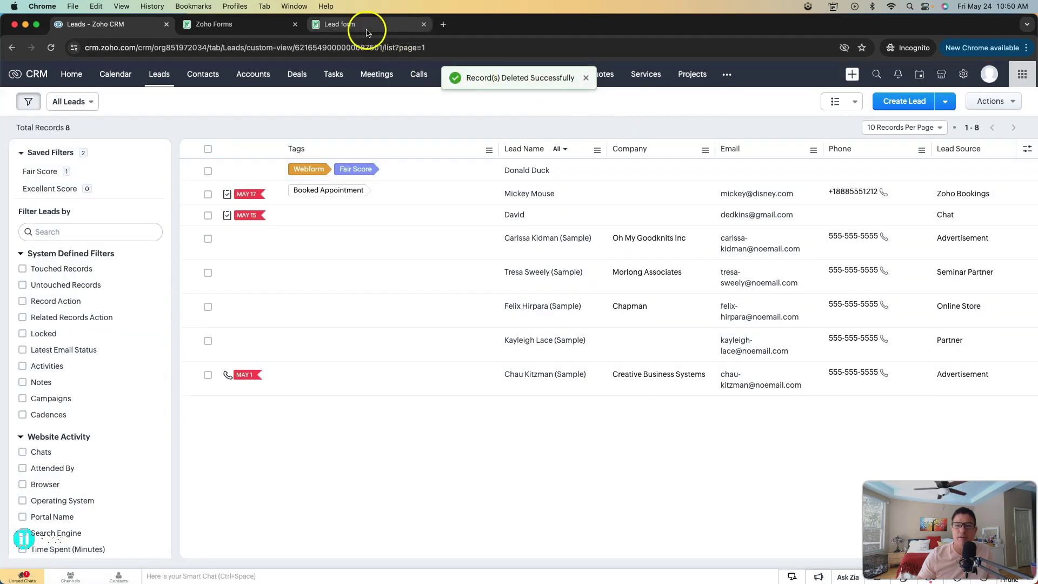
Submit another lead form response with the lead's first and last name and an annual revenue of > $10MM
left_click(346, 25)
left_click(523, 183)
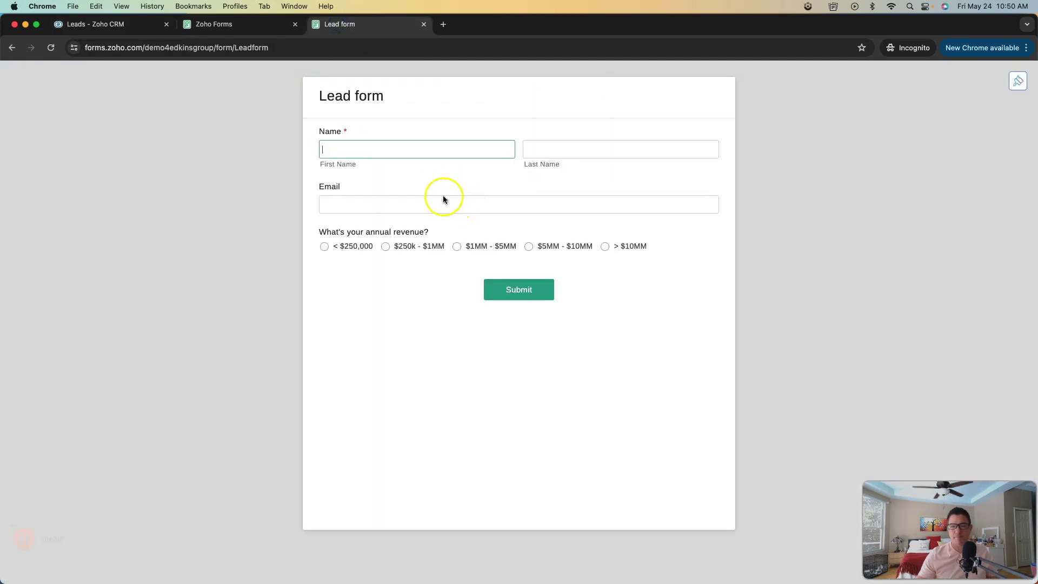
key("Tab")
type("Duck")
key("Tab")
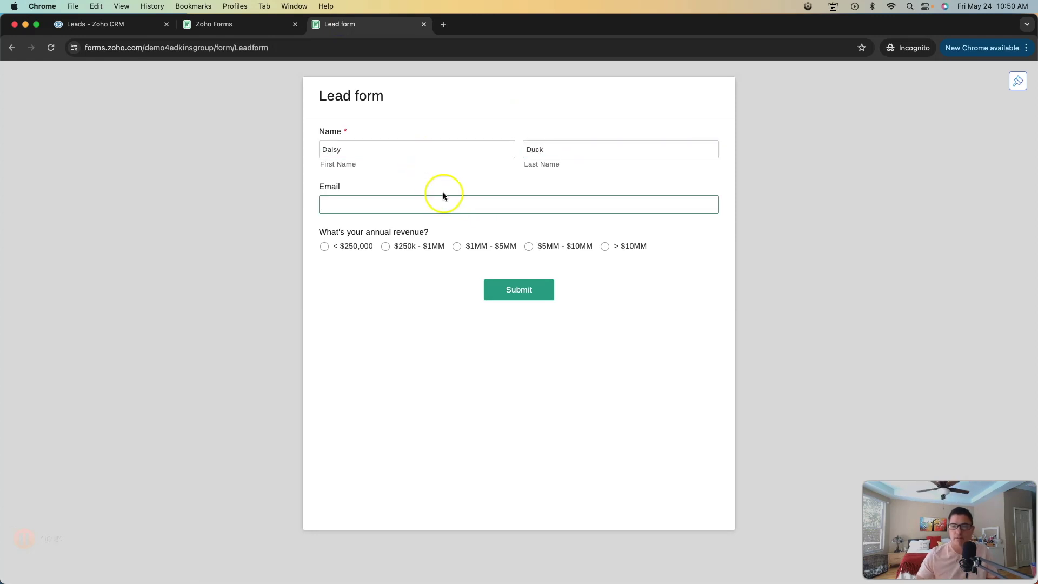
left_click(638, 246)
left_click(528, 288)
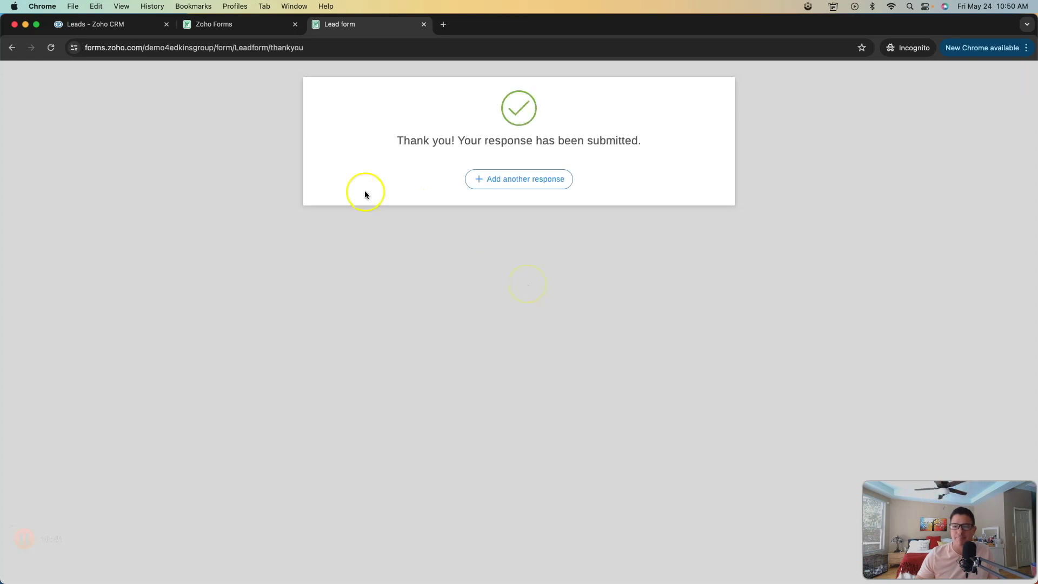
Refresh the CRM leads list, and reload the Zoho Forms entries to check the new entry's CRM status
left_click(94, 24)
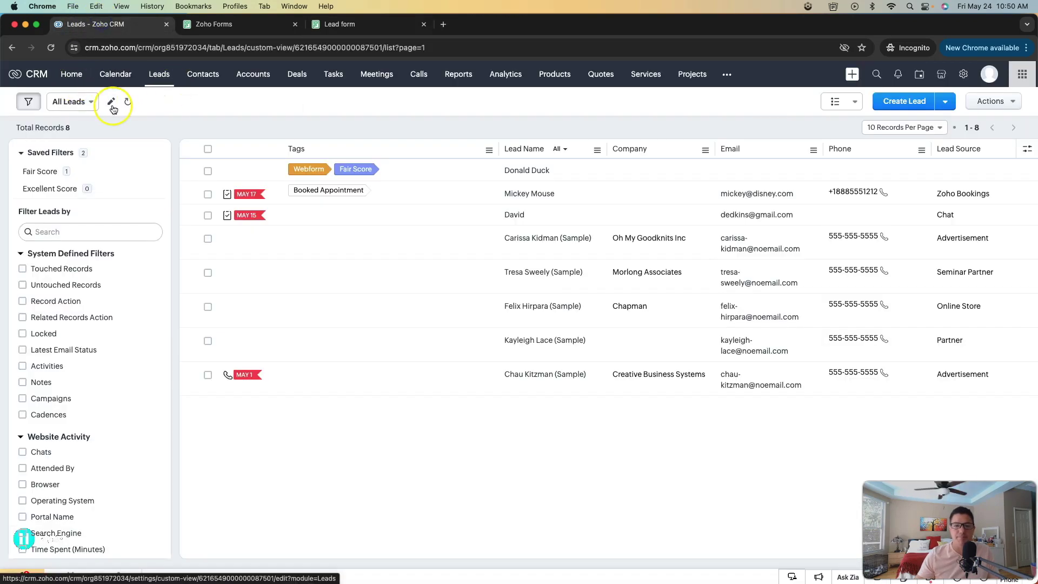
left_click(130, 105)
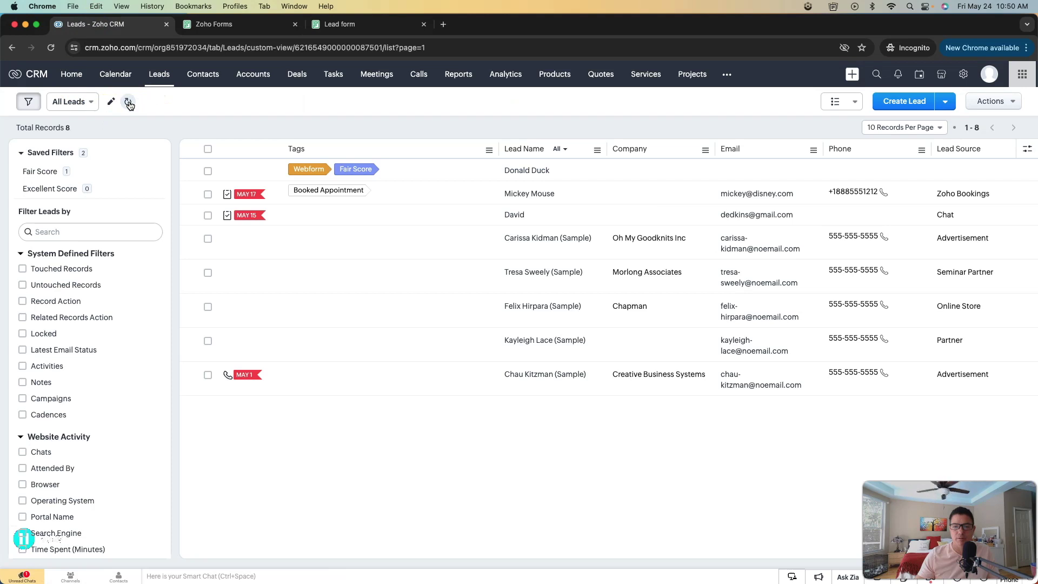
left_click(343, 25)
left_click(419, 25)
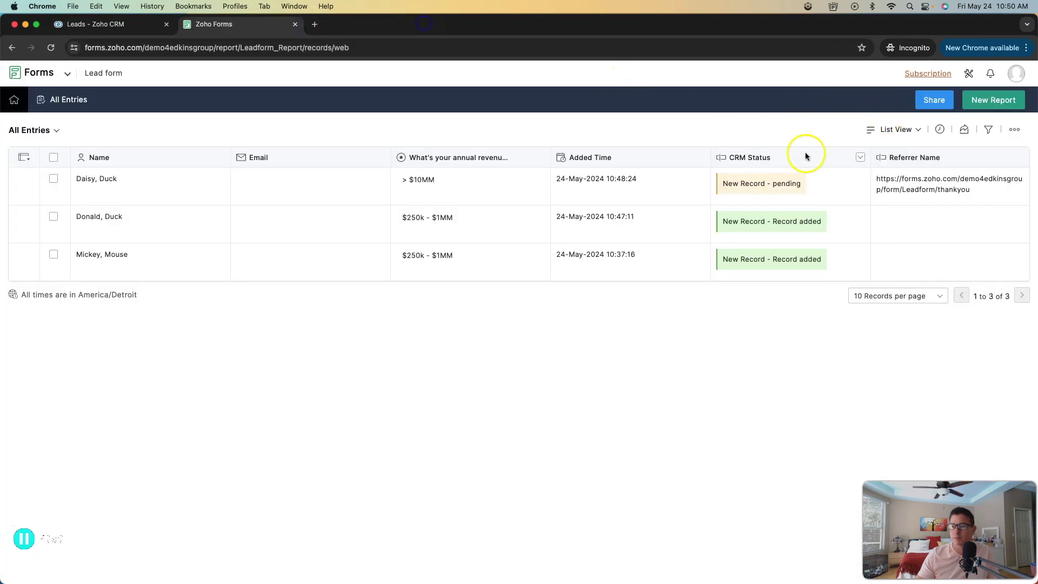
left_click(51, 49)
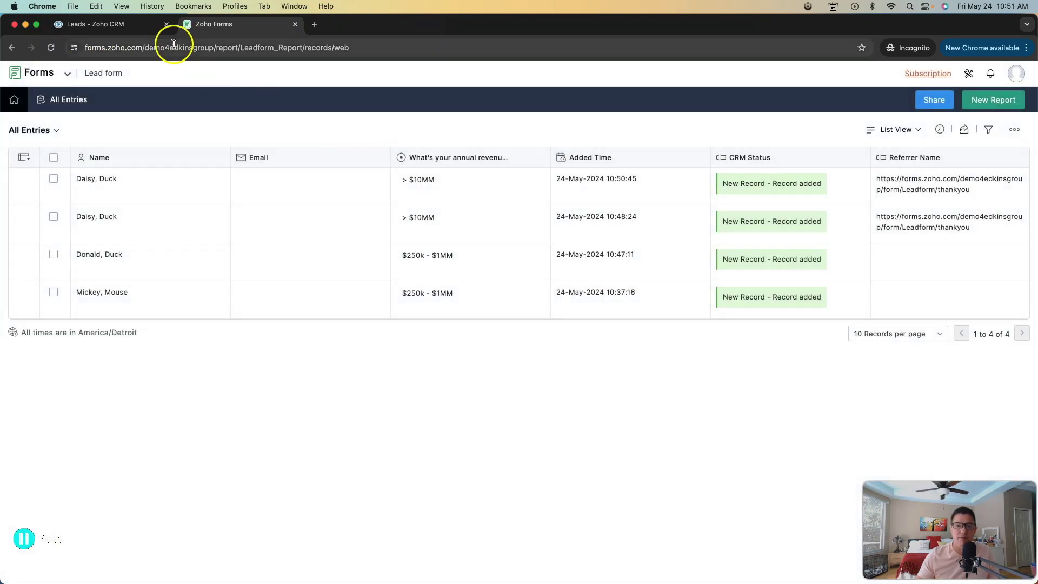
Switch to Zoho CRM, refresh the leads, and review the Excellent Score and Fair Score saved filters before clearing the filter
left_click(138, 25)
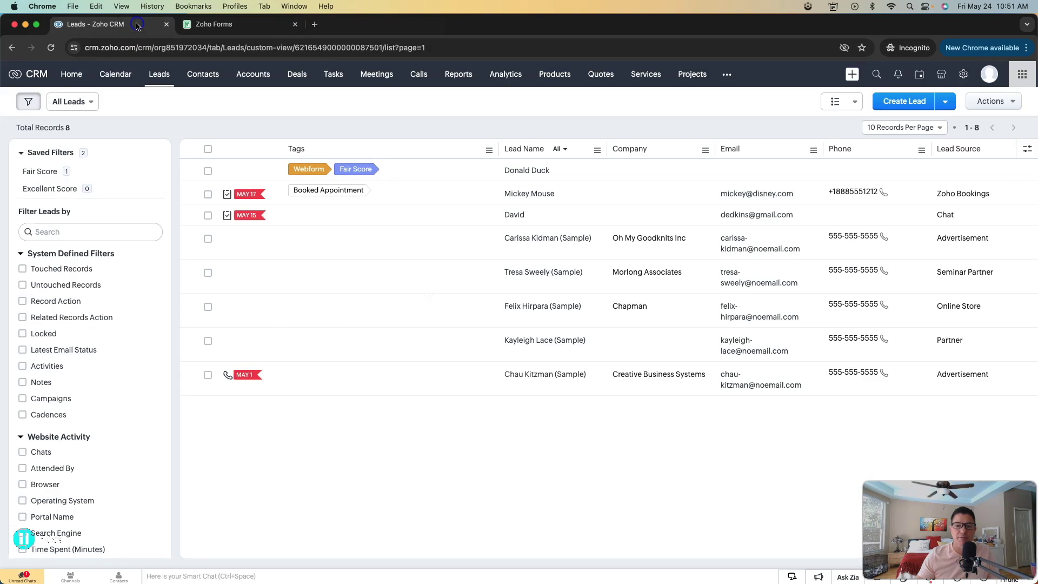
left_click(128, 103)
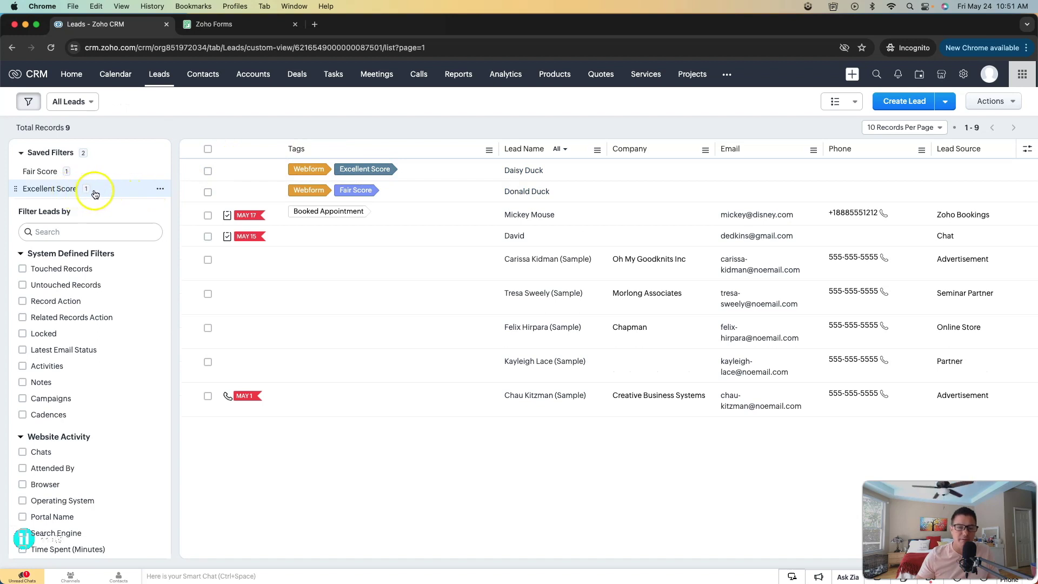
left_click(61, 190)
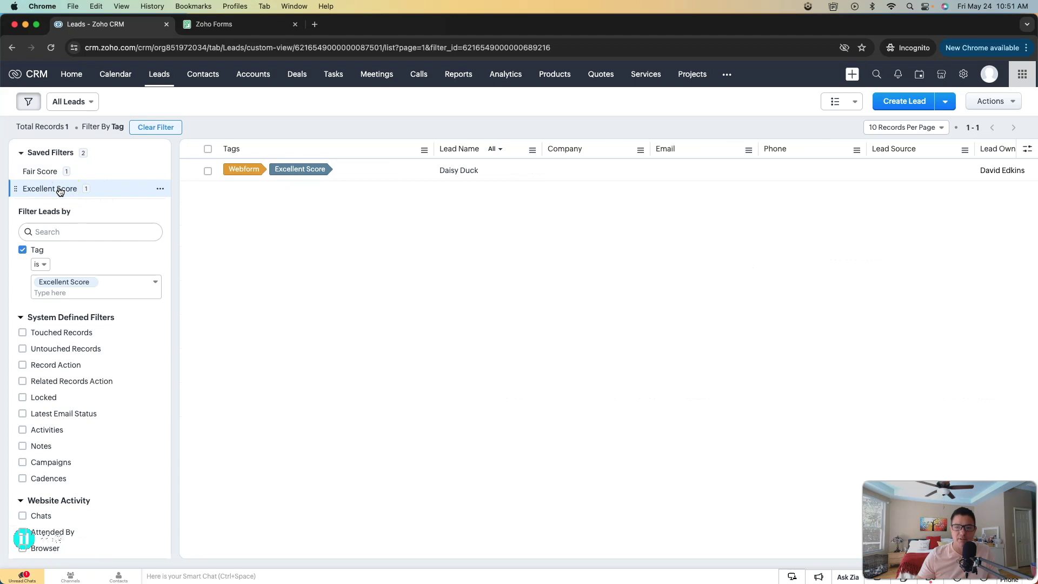
left_click(69, 172)
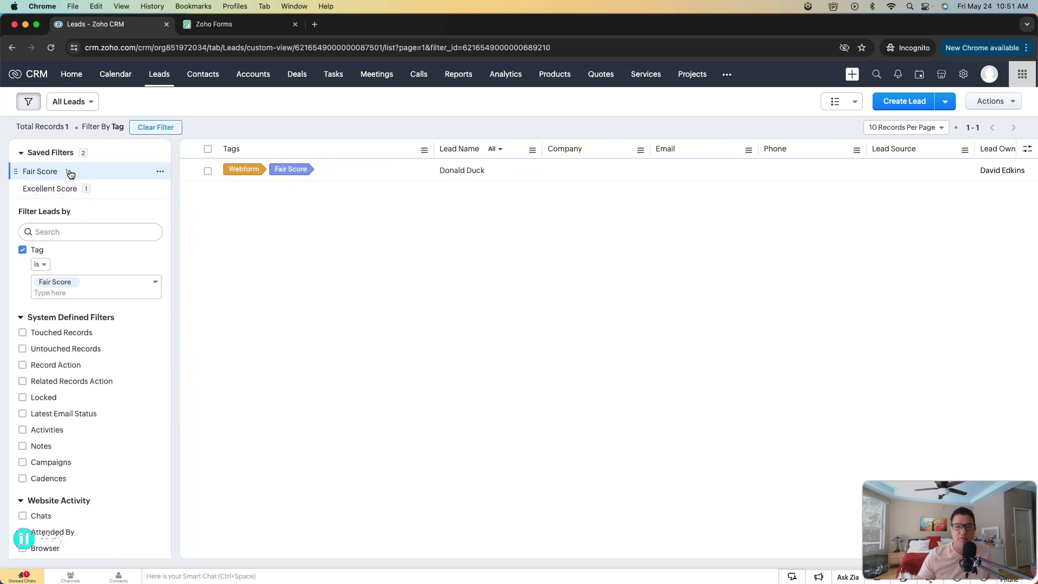
left_click(163, 128)
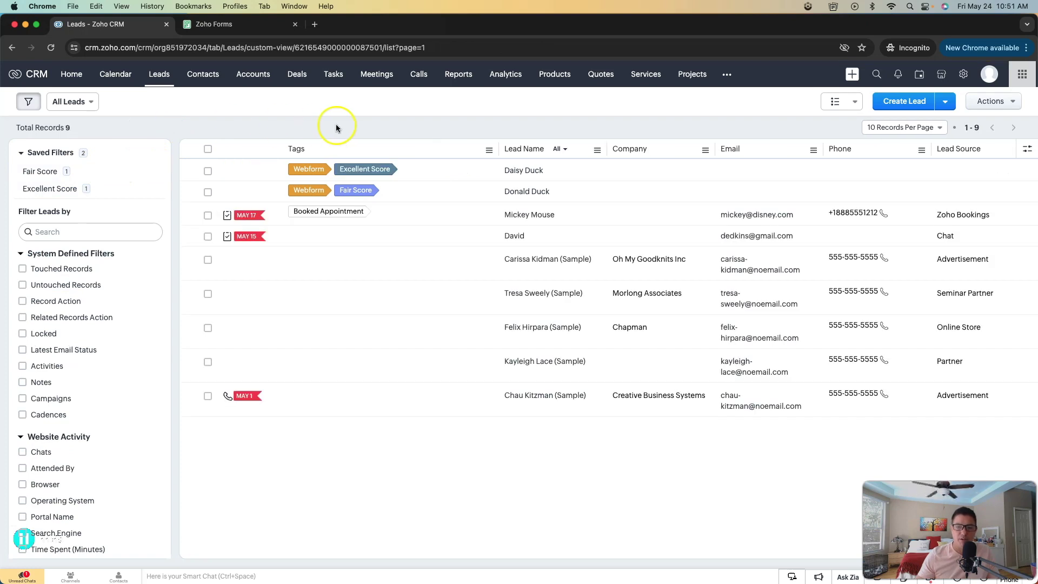